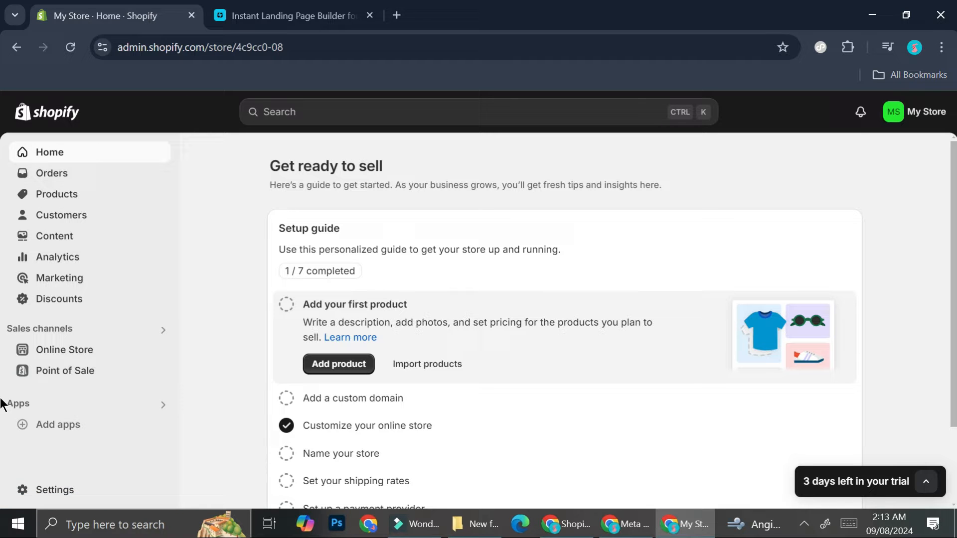
Start a new product in the store and title it "Cat T-shirt"
{"action": "left_click", "coordinate": [78, 193]}
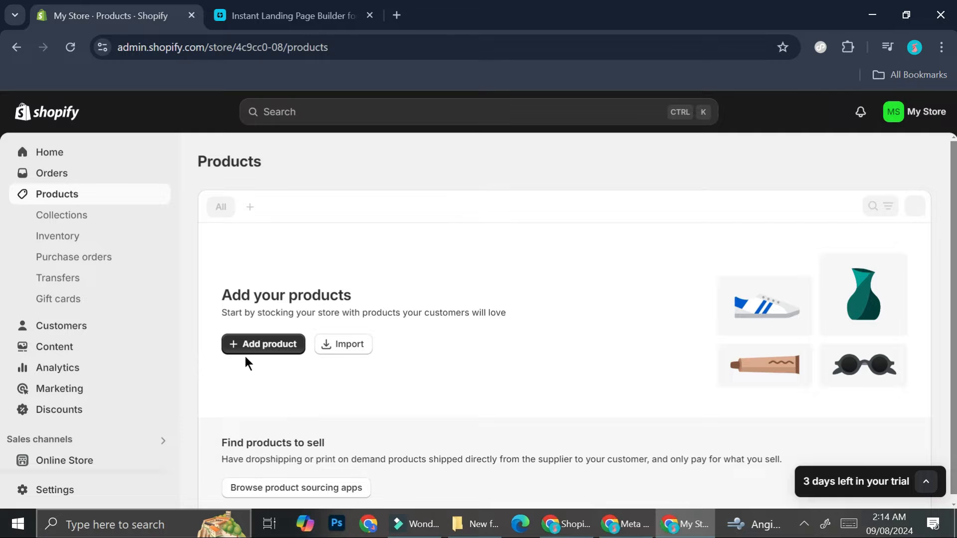
{"action": "left_click", "coordinate": [258, 349]}
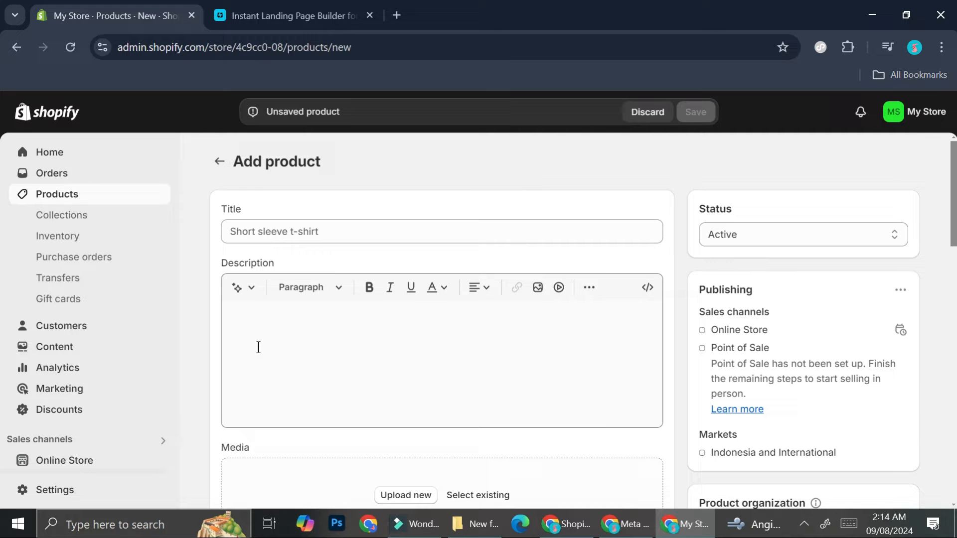
{"action": "left_click", "coordinate": [292, 231]}
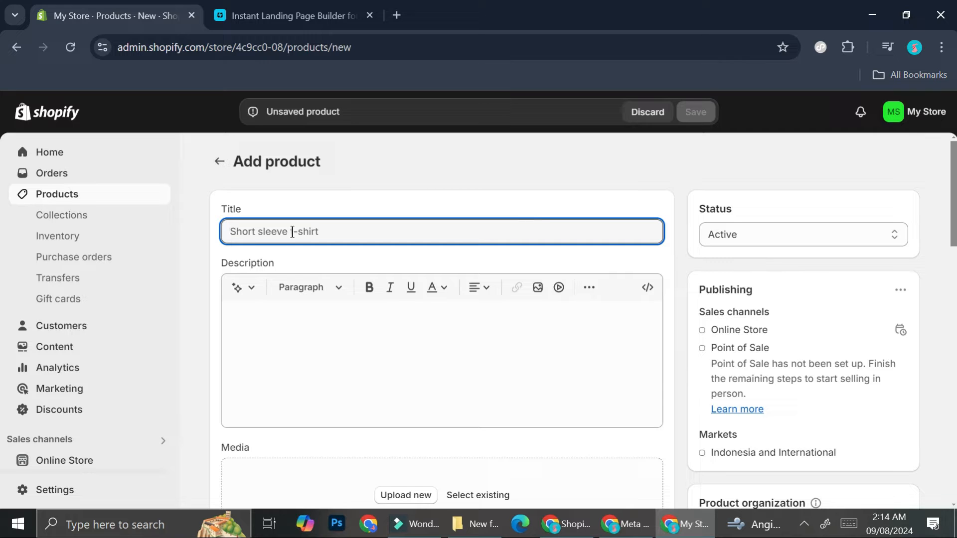
{"action": "type", "text": "U"}
{"action": "key", "text": "BackSpace"}
{"action": "type", "text": "Cat "}
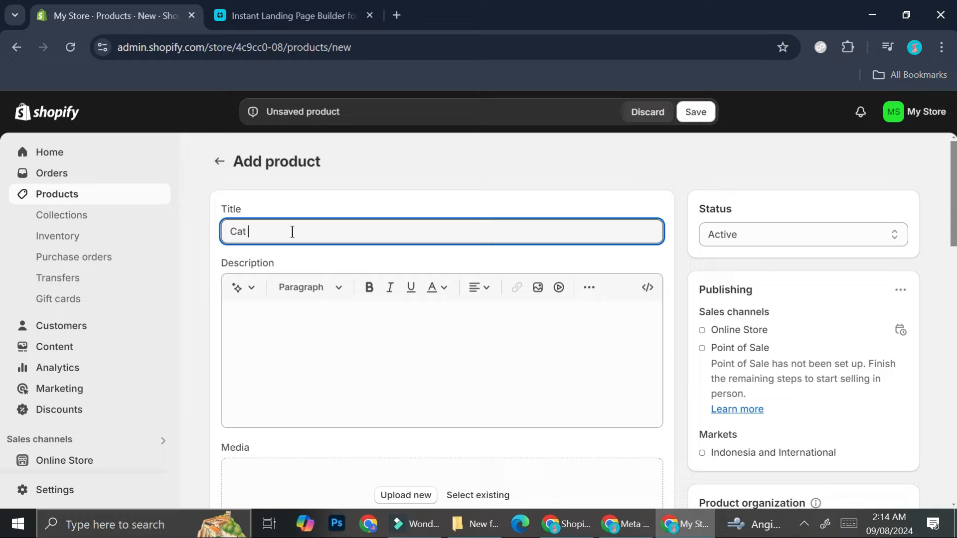
{"action": "type", "text": "T-shirt"}
{"action": "key", "text": "BackSpace"}
{"action": "key", "text": "BackSpace"}
{"action": "type", "text": "rt"}
{"action": "left_click", "coordinate": [793, 232]}
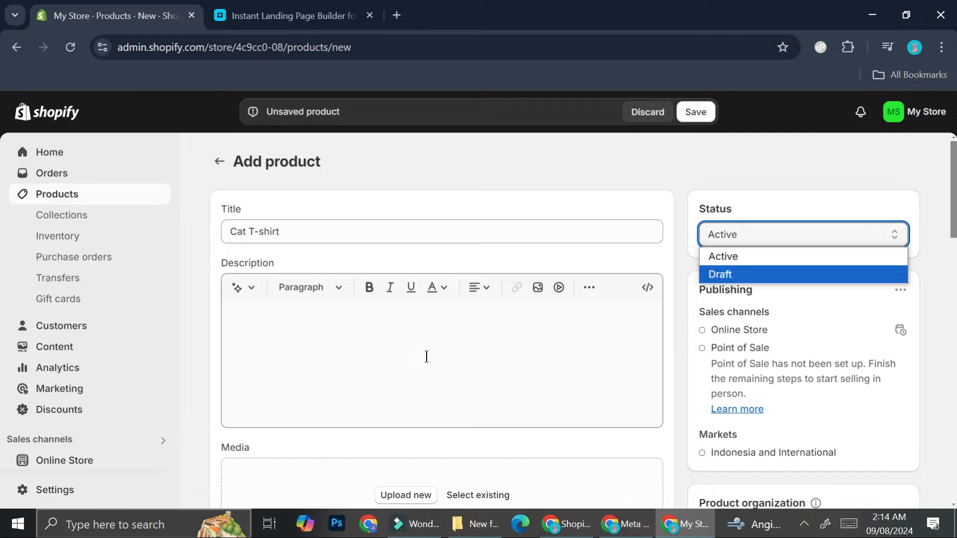
{"action": "left_click", "coordinate": [807, 305]}
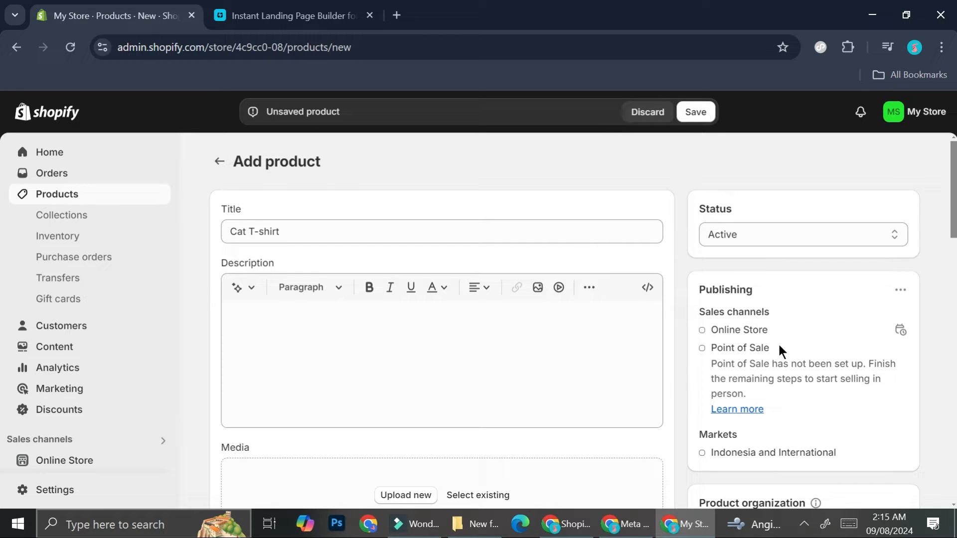
{"action": "scroll", "coordinate": [445, 382], "scroll_direction": "down", "scroll_amount": 5}
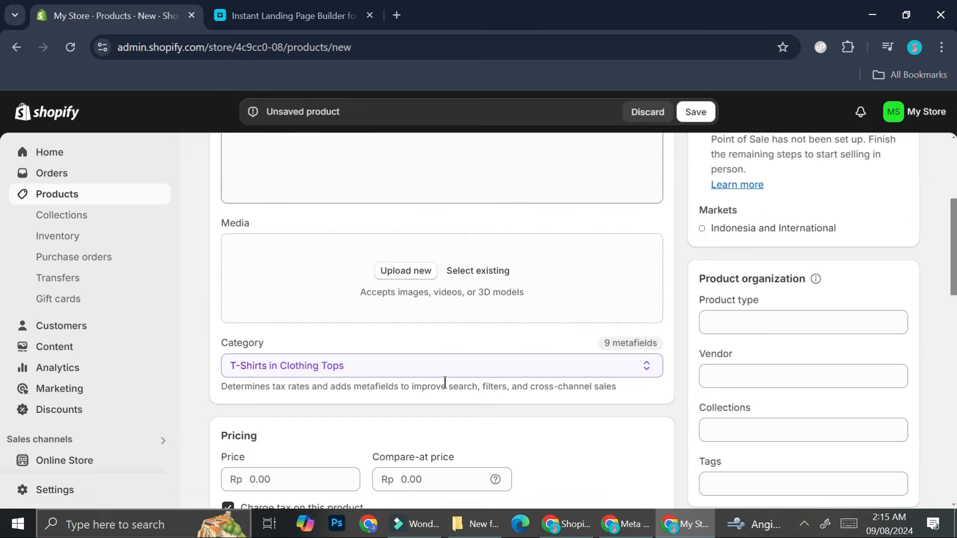
Generate a product description from the keywords "a cat t-shirt with cotton material" and keep the generated text
{"action": "scroll", "coordinate": [411, 354], "scroll_direction": "up", "scroll_amount": 3}
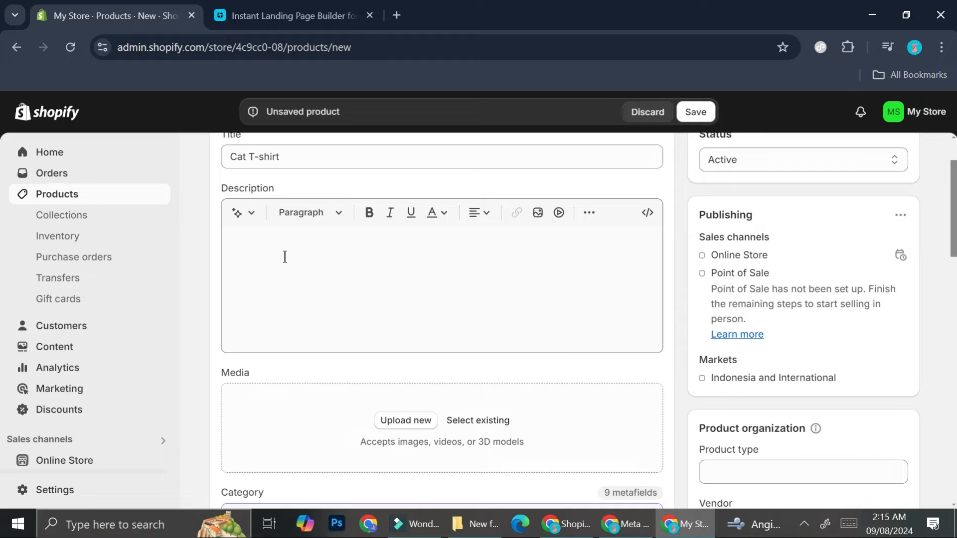
{"action": "left_click", "coordinate": [252, 219]}
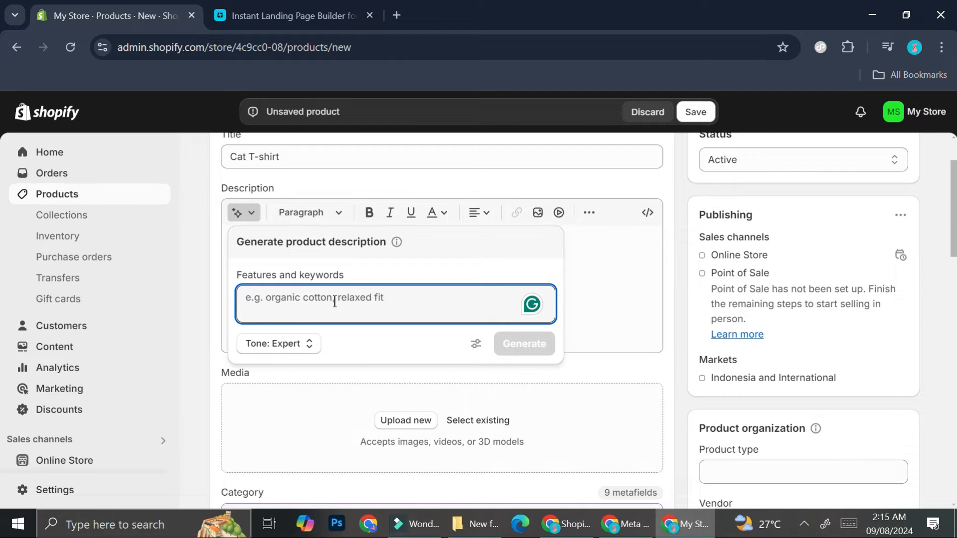
{"action": "type", "text": "a "}
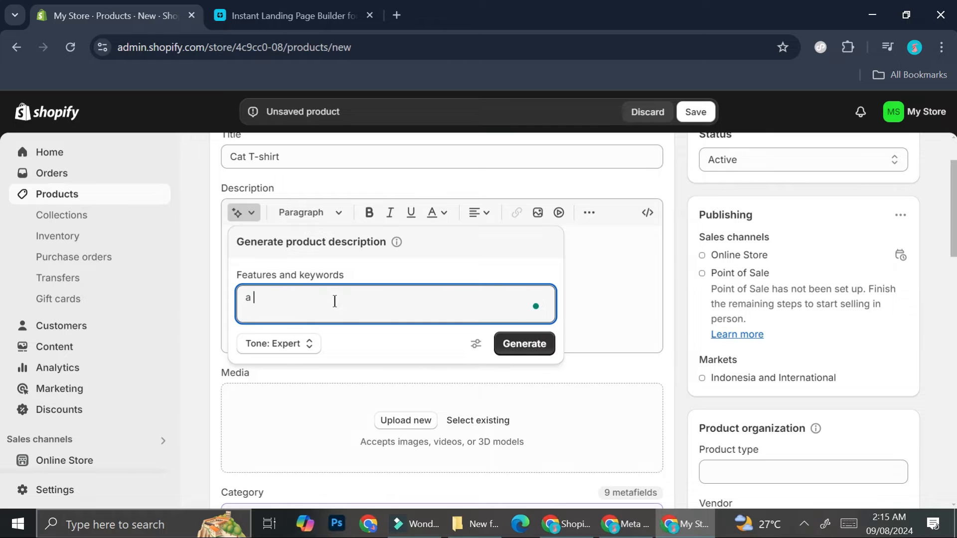
{"action": "type", "text": "cat t-shirt with cotton material"}
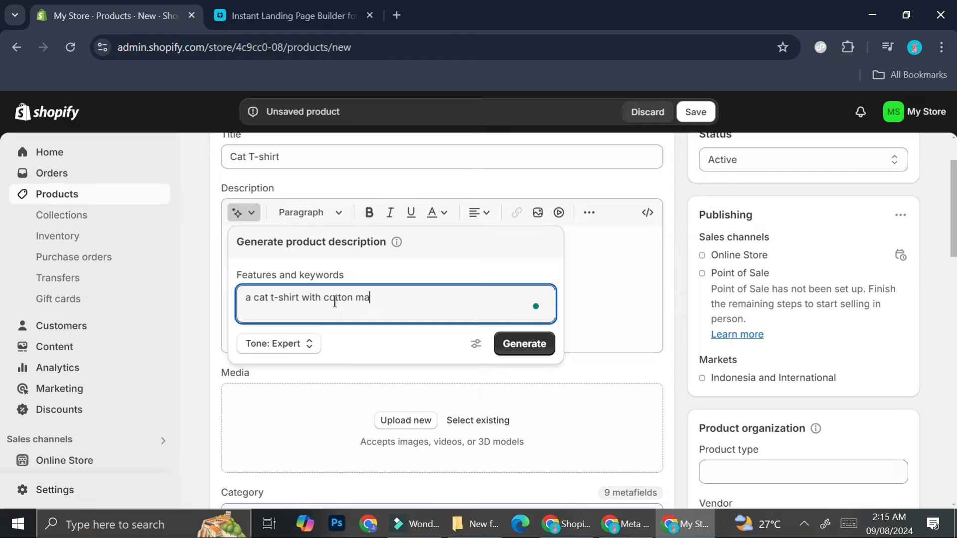
{"action": "left_click", "coordinate": [524, 344]}
{"action": "left_click", "coordinate": [524, 474]}
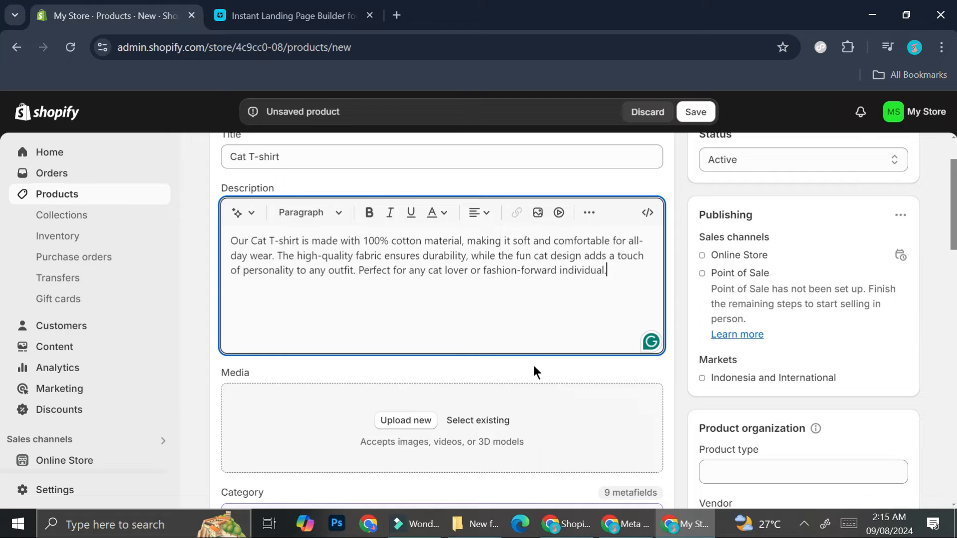
Upload the "Good Food Good Mood" picture of the black-and-white cat as the product's media
{"action": "scroll", "coordinate": [507, 306], "scroll_direction": "down", "scroll_amount": 1}
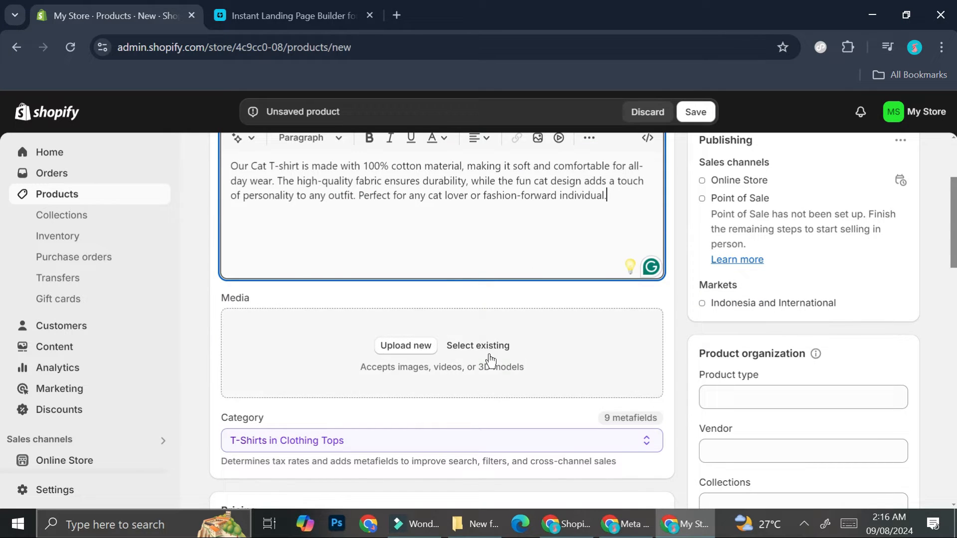
{"action": "left_click", "coordinate": [410, 349]}
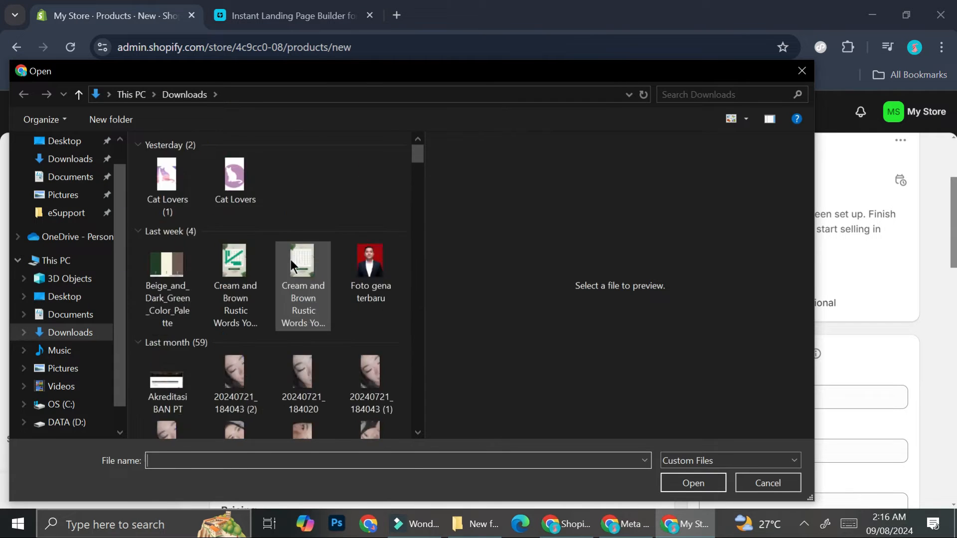
{"action": "scroll", "coordinate": [291, 259], "scroll_direction": "down", "scroll_amount": 15}
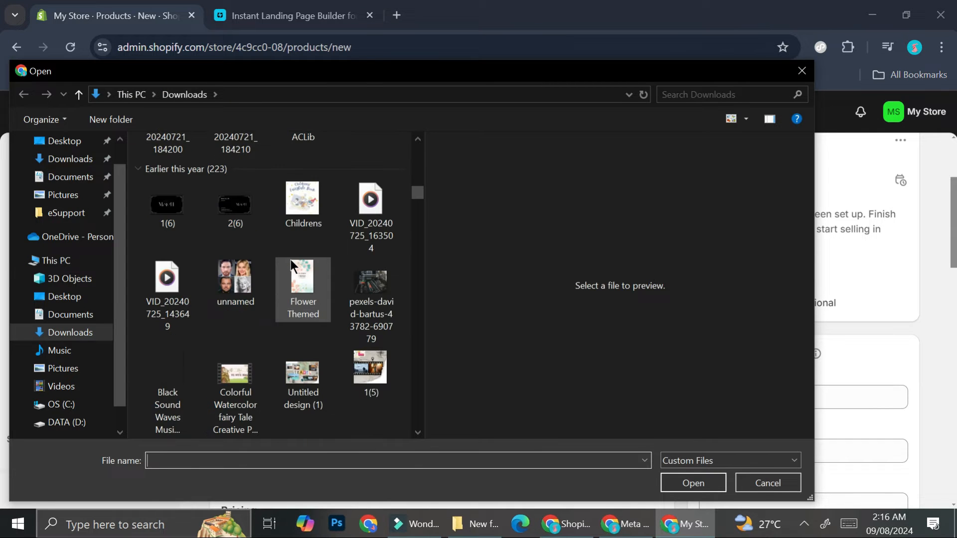
{"action": "scroll", "coordinate": [292, 260], "scroll_direction": "down", "scroll_amount": 5}
{"action": "key", "text": "Escape"}
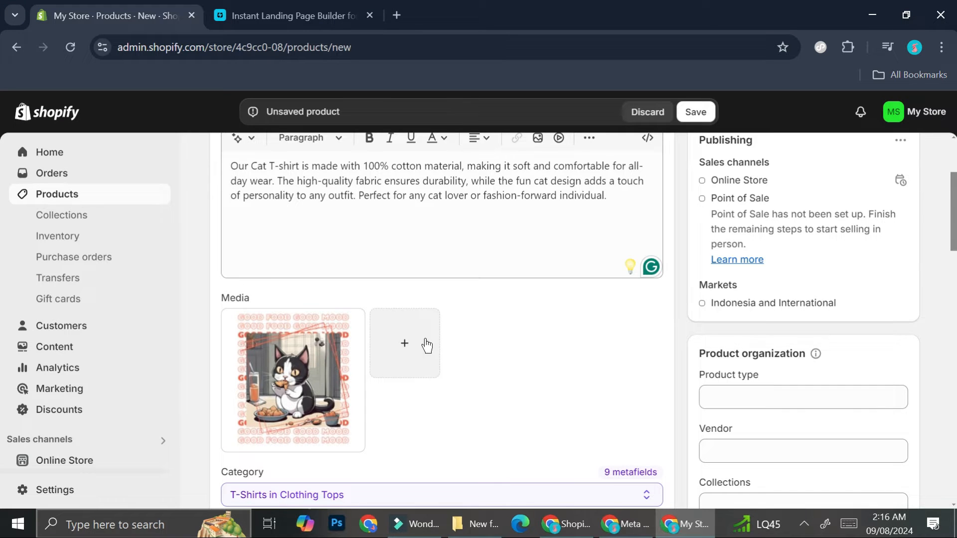
Set the product's price to Rp 150,000 and turn off charging tax on it
{"action": "scroll", "coordinate": [426, 344], "scroll_direction": "down", "scroll_amount": 4}
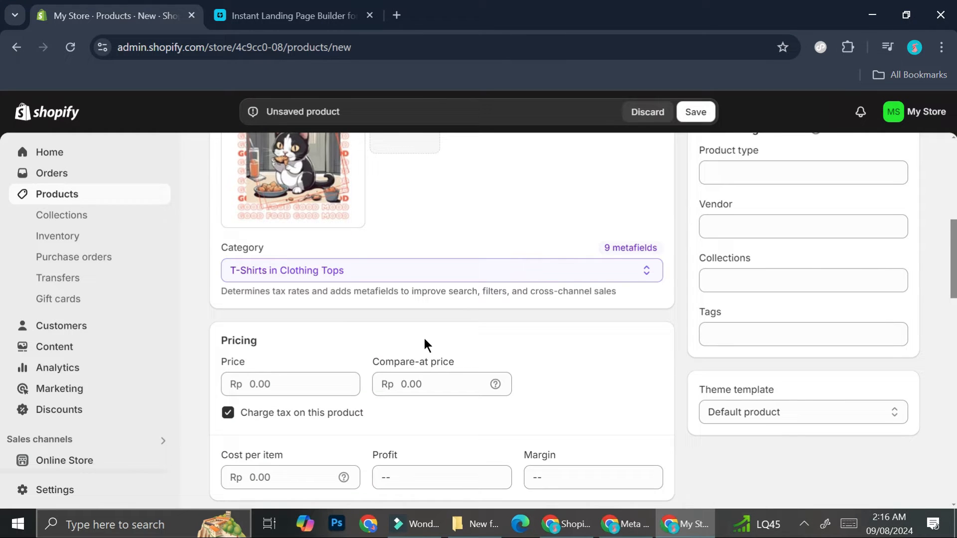
{"action": "left_click", "coordinate": [300, 383]}
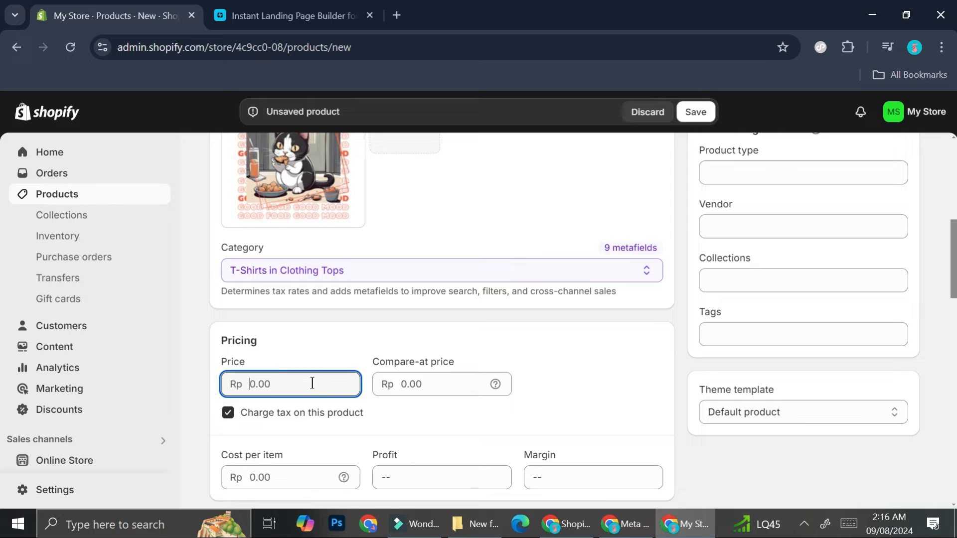
{"action": "type", "text": "150,000"}
{"action": "left_click", "coordinate": [432, 385]}
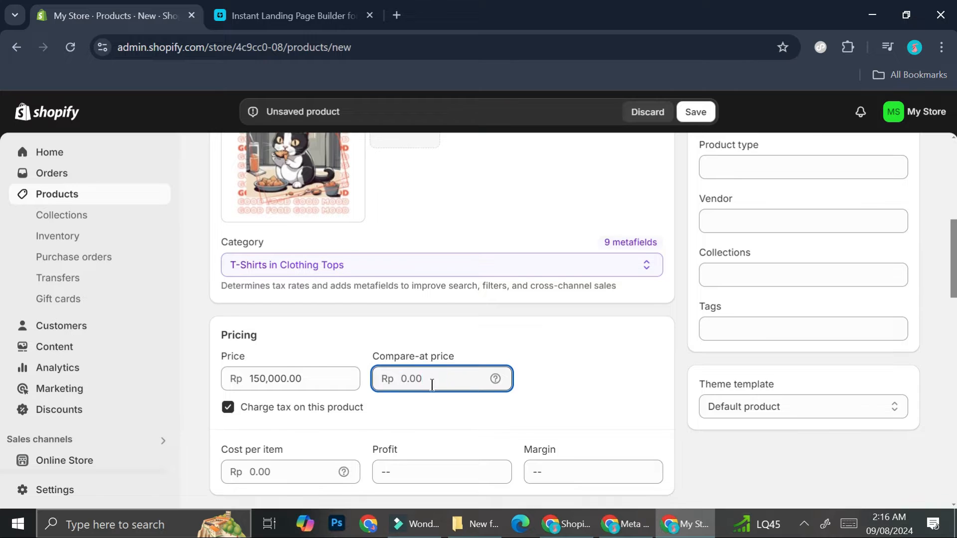
{"action": "scroll", "coordinate": [431, 384], "scroll_direction": "down", "scroll_amount": 1}
{"action": "left_click", "coordinate": [227, 340]}
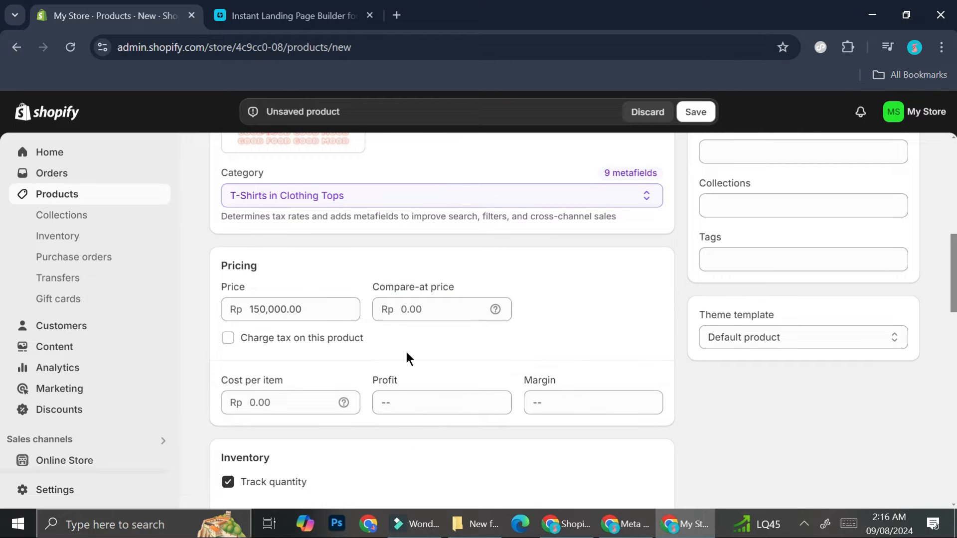
Set the product's cost per item to Rp 75,000
{"action": "left_click", "coordinate": [293, 401]}
{"action": "type", "text": "150,000.00"}
{"action": "left_click", "coordinate": [322, 408]}
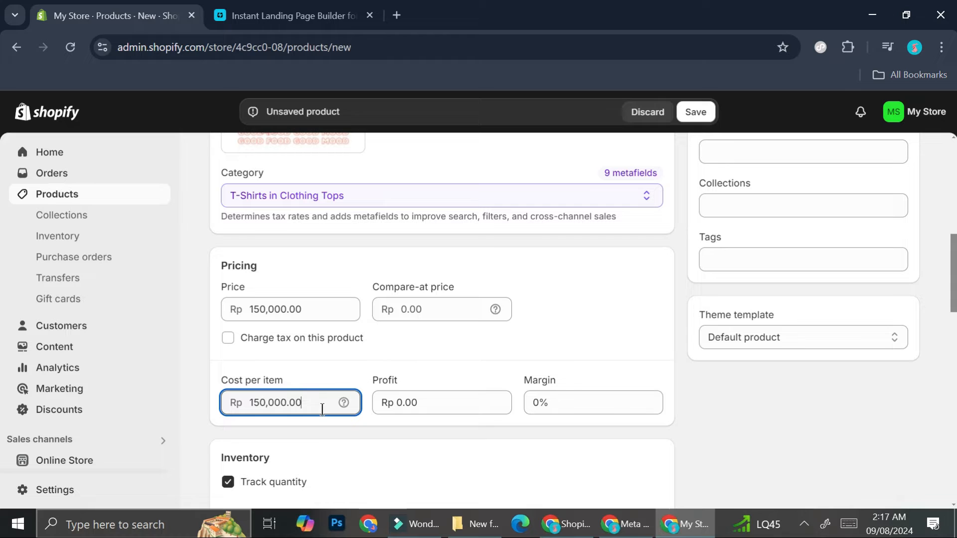
{"action": "left_click_drag", "start_coordinate": [302, 412], "coordinate": [255, 412]}
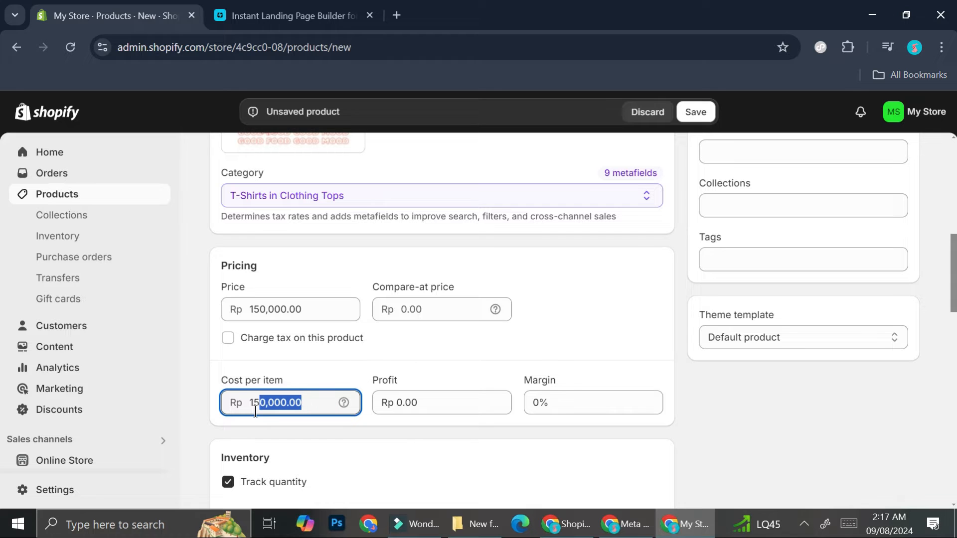
{"action": "key", "text": "BackSpace"}
{"action": "key", "text": "BackSpace"}
{"action": "type", "text": "75000"}
{"action": "left_click", "coordinate": [496, 367]}
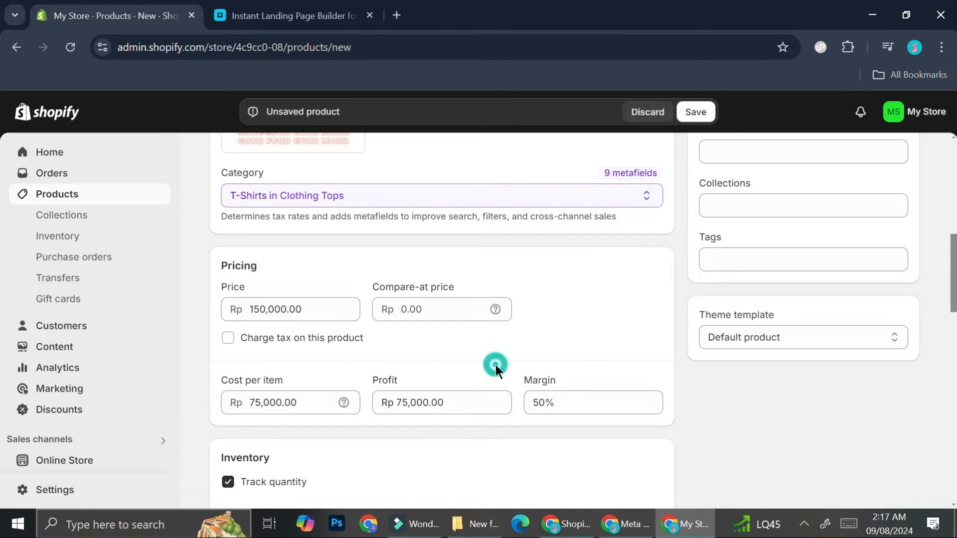
Set the physical product's shipping weight to 1 kg
{"action": "scroll", "coordinate": [422, 317], "scroll_direction": "down", "scroll_amount": 4}
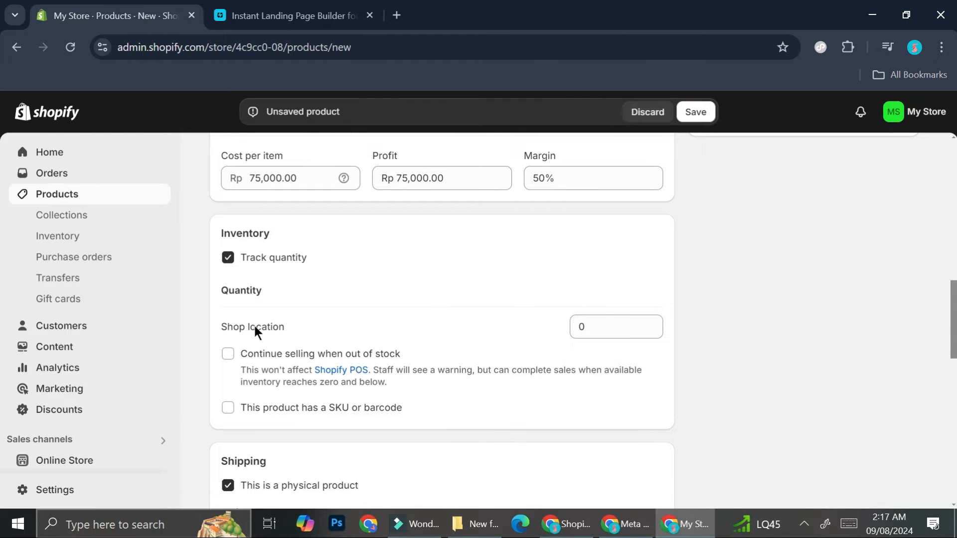
{"action": "left_click", "coordinate": [562, 333]}
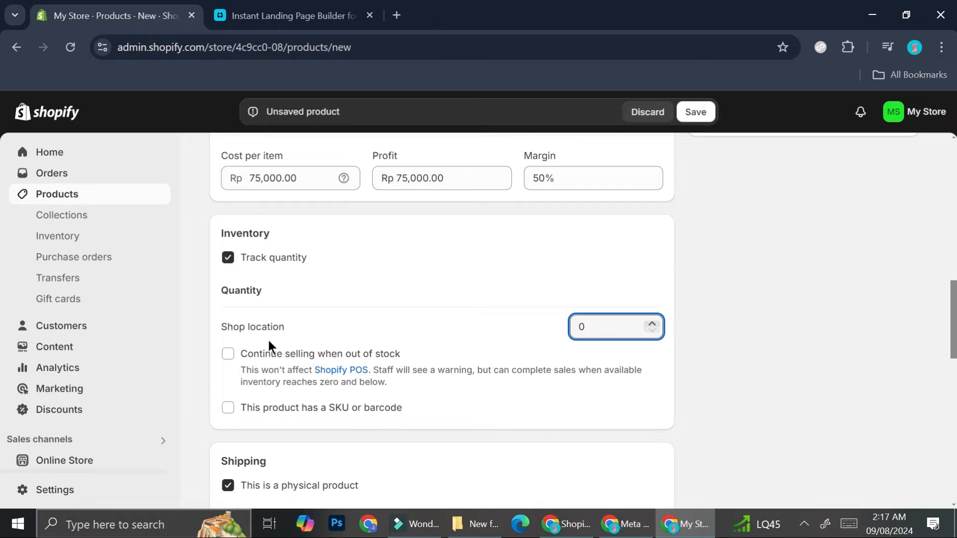
{"action": "scroll", "coordinate": [293, 353], "scroll_direction": "down", "scroll_amount": 4}
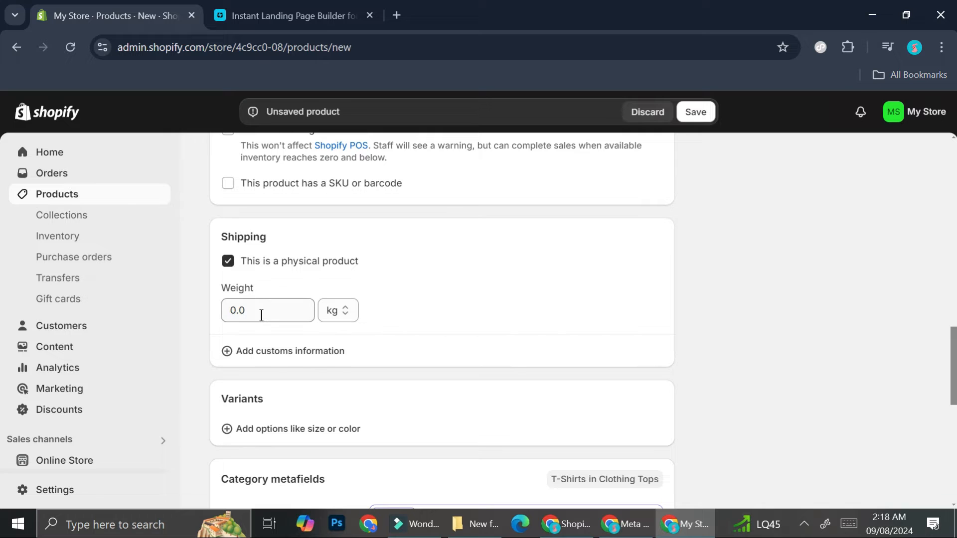
{"action": "left_click", "coordinate": [262, 311]}
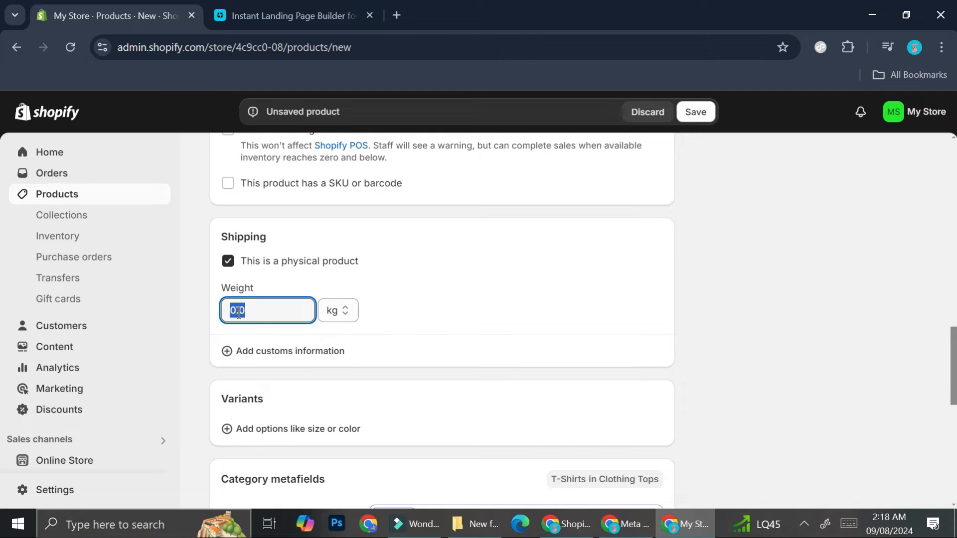
{"action": "type", "text": "1"}
{"action": "left_click", "coordinate": [474, 331]}
Save the Cat T-shirt product after reviewing its details and return to the product list
{"action": "scroll", "coordinate": [384, 367], "scroll_direction": "down", "scroll_amount": 3}
{"action": "scroll", "coordinate": [309, 309], "scroll_direction": "down", "scroll_amount": 3}
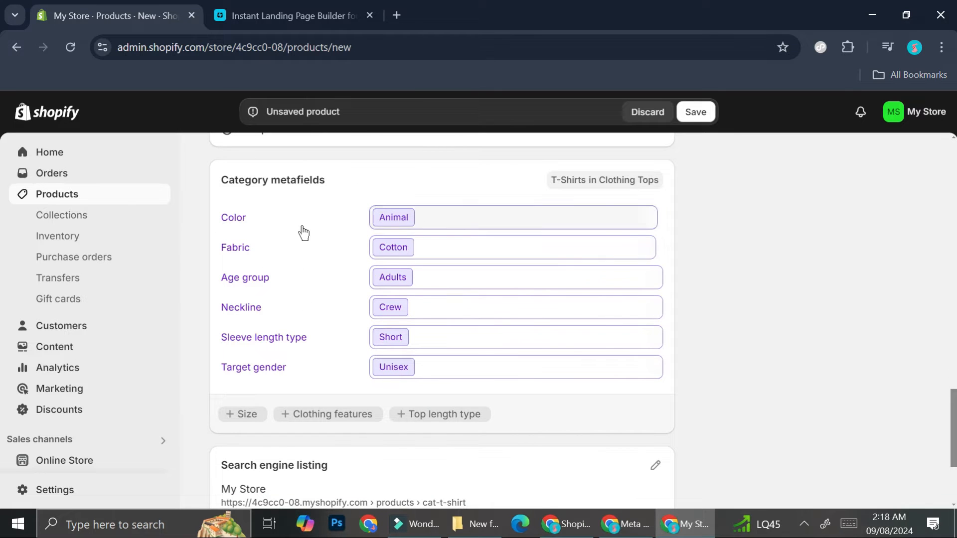
{"action": "scroll", "coordinate": [301, 234], "scroll_direction": "down", "scroll_amount": 3}
{"action": "scroll", "coordinate": [408, 346], "scroll_direction": "up", "scroll_amount": 15}
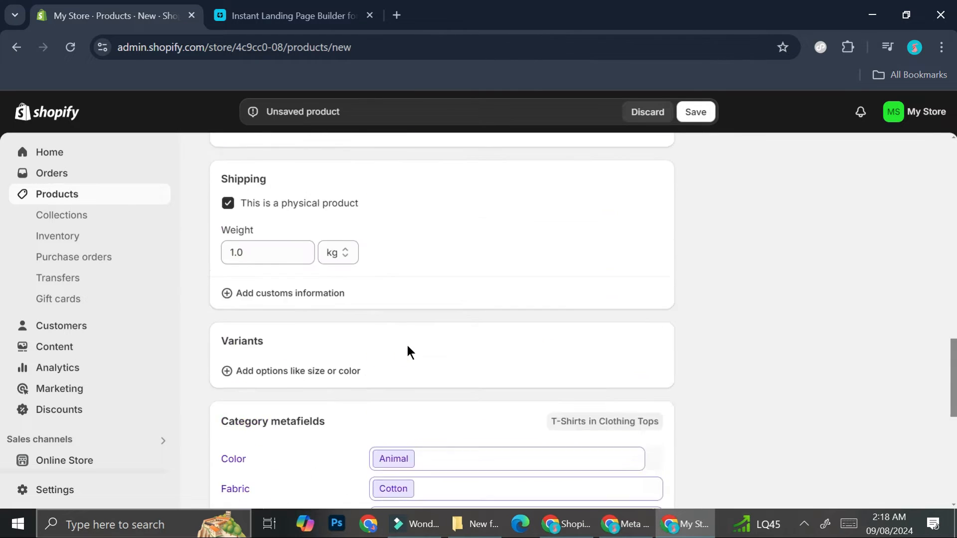
{"action": "scroll", "coordinate": [408, 347], "scroll_direction": "down", "scroll_amount": 4}
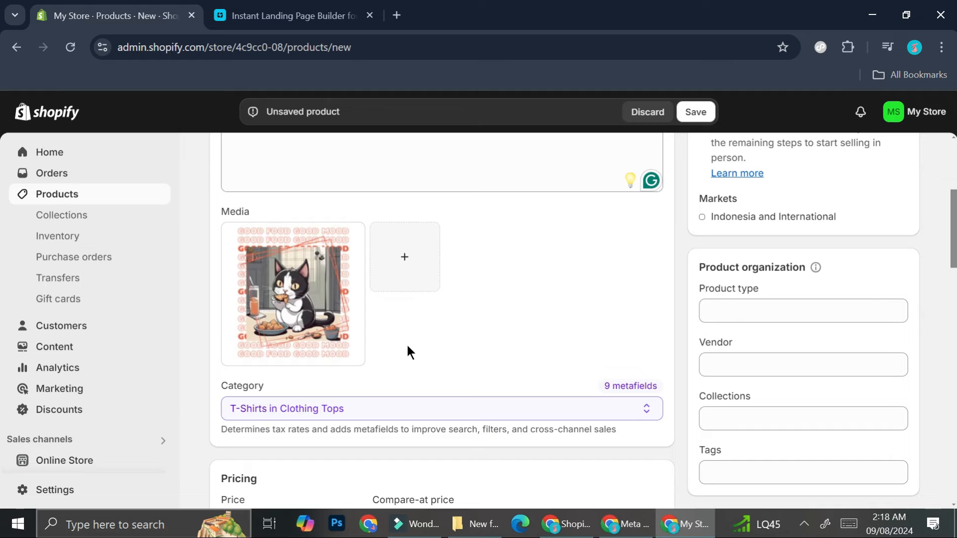
{"action": "scroll", "coordinate": [483, 280], "scroll_direction": "up", "scroll_amount": 1}
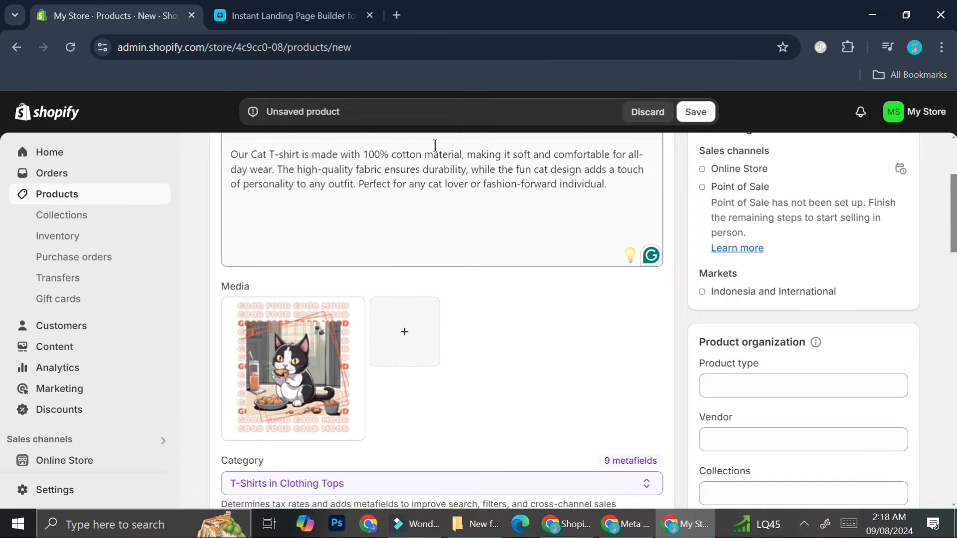
{"action": "scroll", "coordinate": [583, 240], "scroll_direction": "up", "scroll_amount": 3}
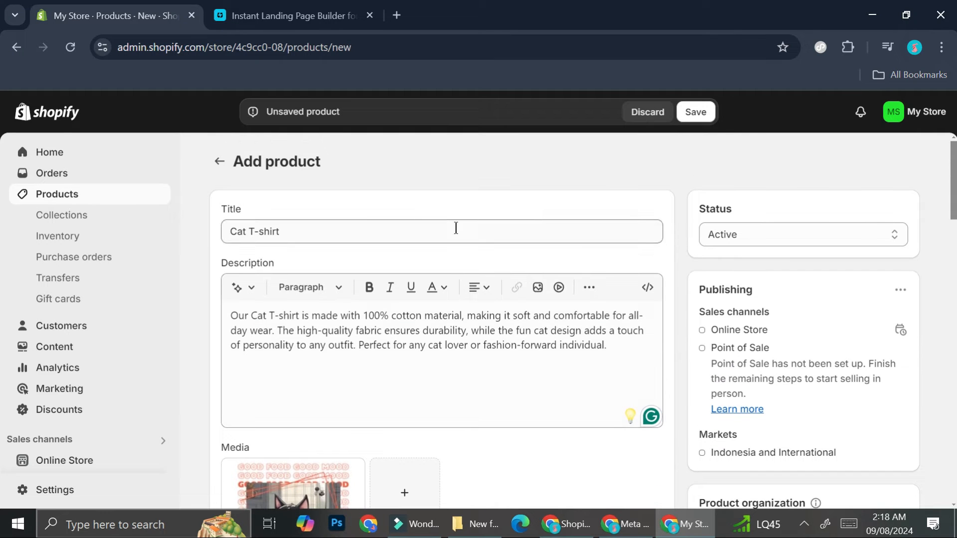
{"action": "left_click", "coordinate": [703, 114]}
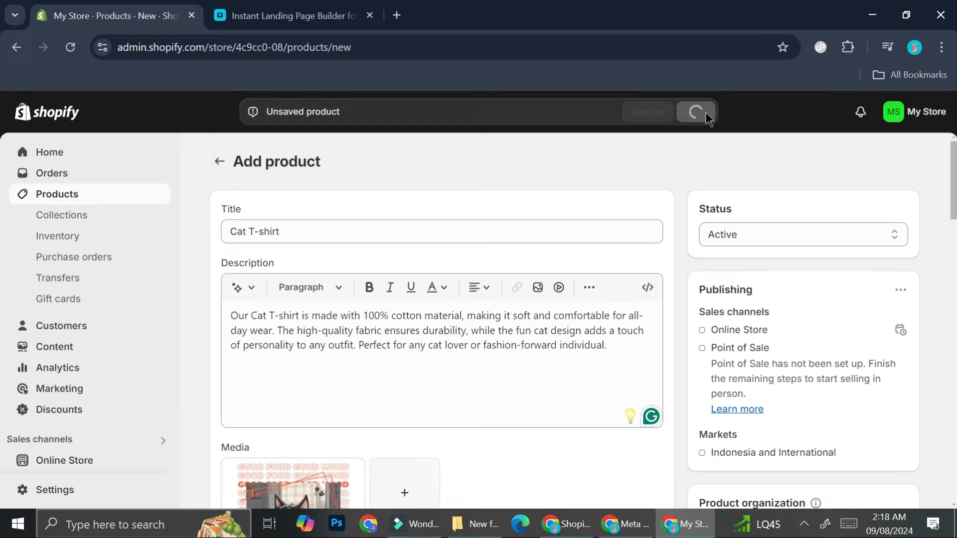
{"action": "left_click", "coordinate": [202, 150]}
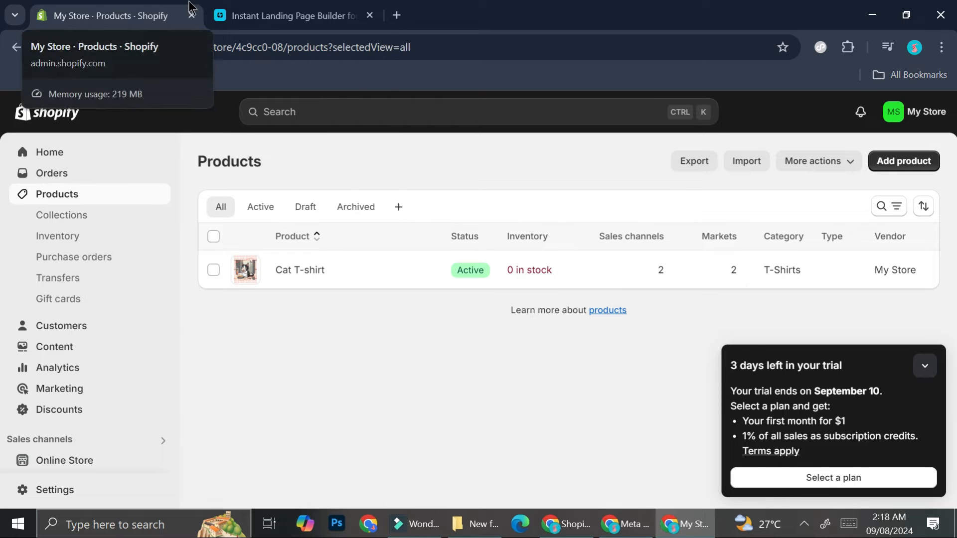
Switch to the Instant landing page builder website at instant.so
{"action": "left_click", "coordinate": [291, 7]}
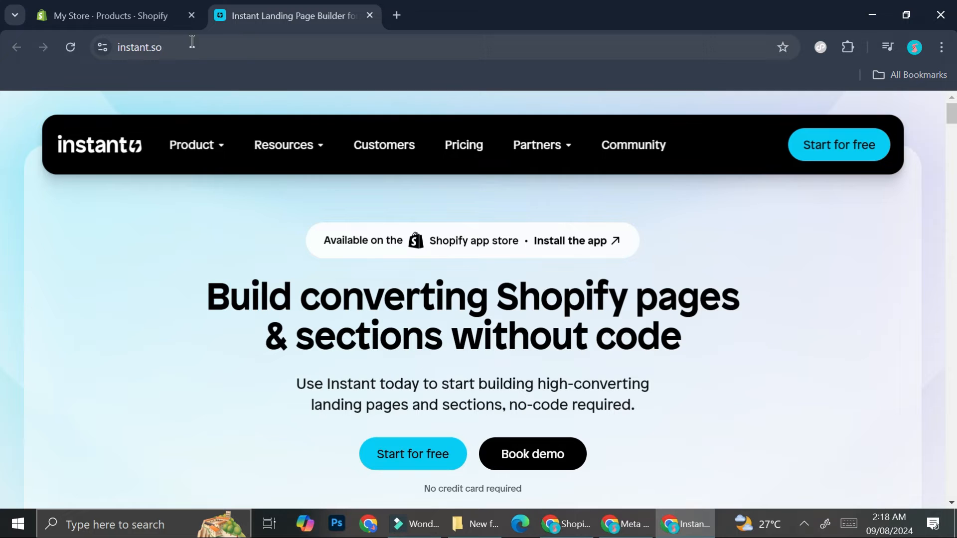
Open the Shopify App Store listing for Instant Section & Page Builder from the Instant website
{"action": "mouse_move", "coordinate": [194, 145]}
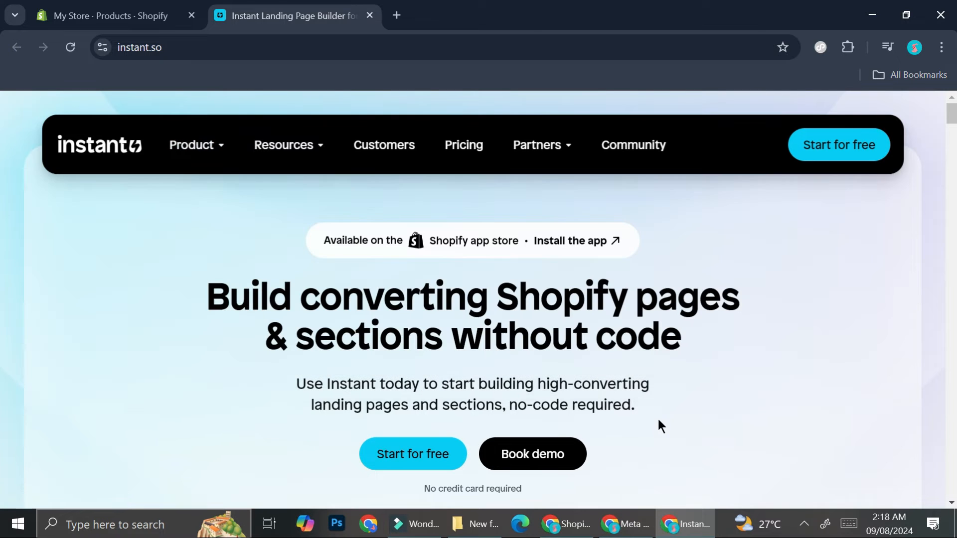
{"action": "left_click", "coordinate": [820, 161]}
{"action": "key", "text": "ctrl+w"}
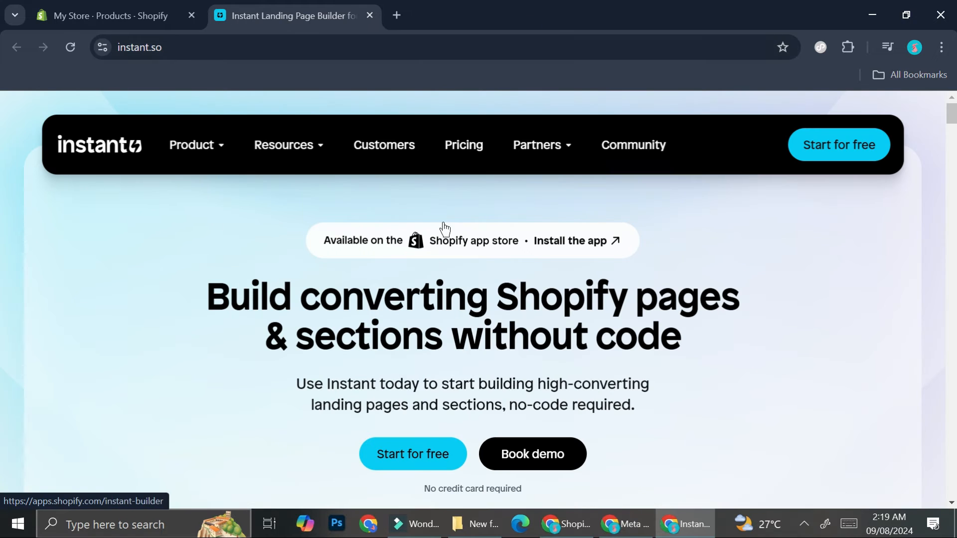
{"action": "left_click", "coordinate": [559, 244]}
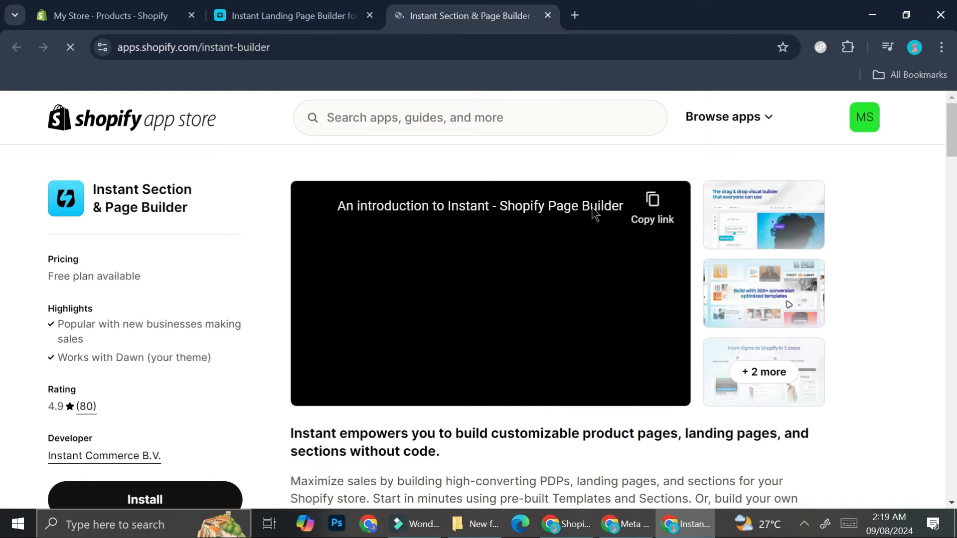
Install the Instant app on the Shopify store and sign in to it with the Google account
{"action": "scroll", "coordinate": [186, 365], "scroll_direction": "down", "scroll_amount": 4}
{"action": "scroll", "coordinate": [188, 387], "scroll_direction": "down", "scroll_amount": 4}
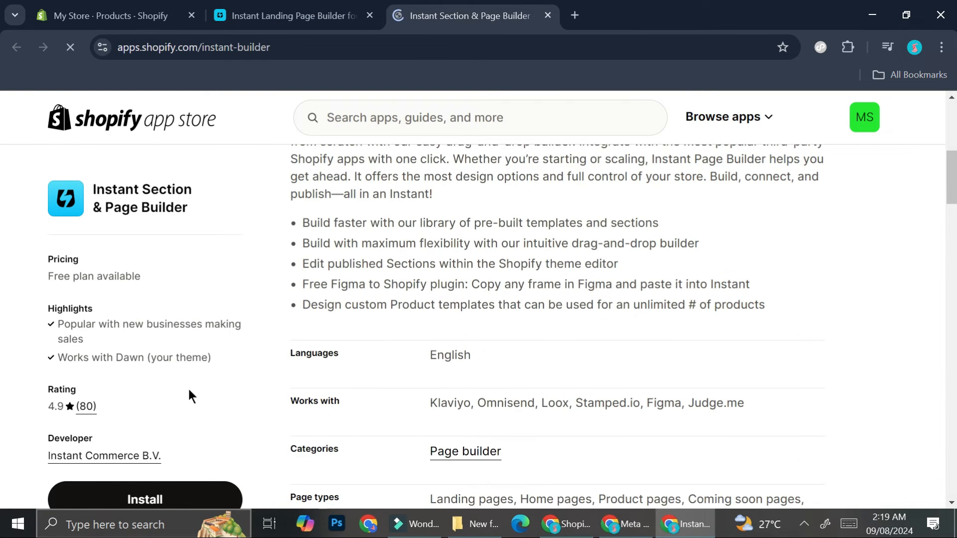
{"action": "left_click", "coordinate": [146, 498]}
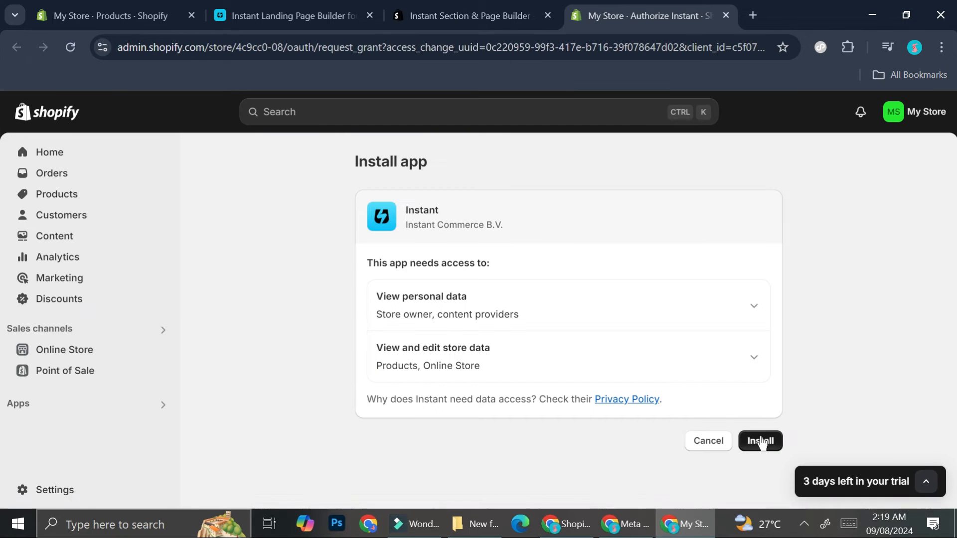
{"action": "left_click", "coordinate": [761, 441]}
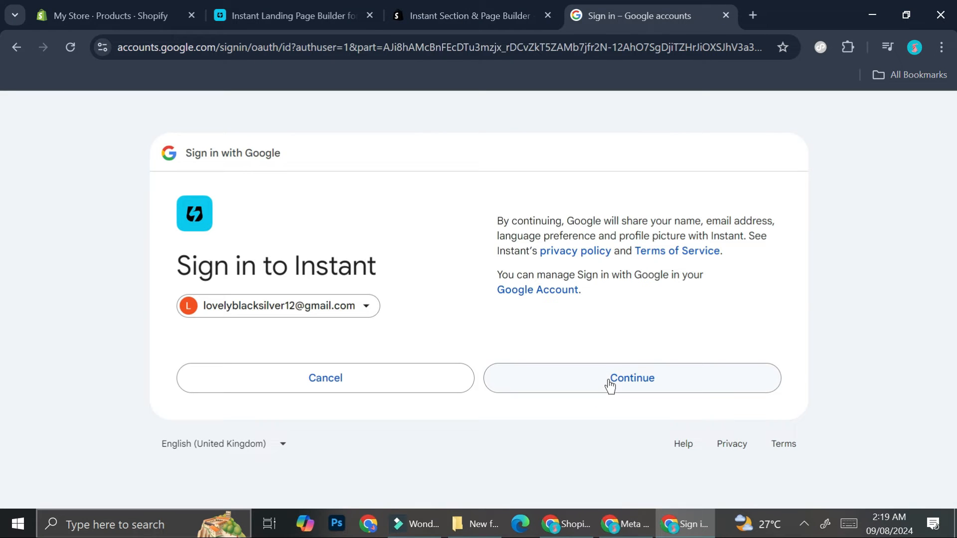
{"action": "left_click", "coordinate": [612, 378]}
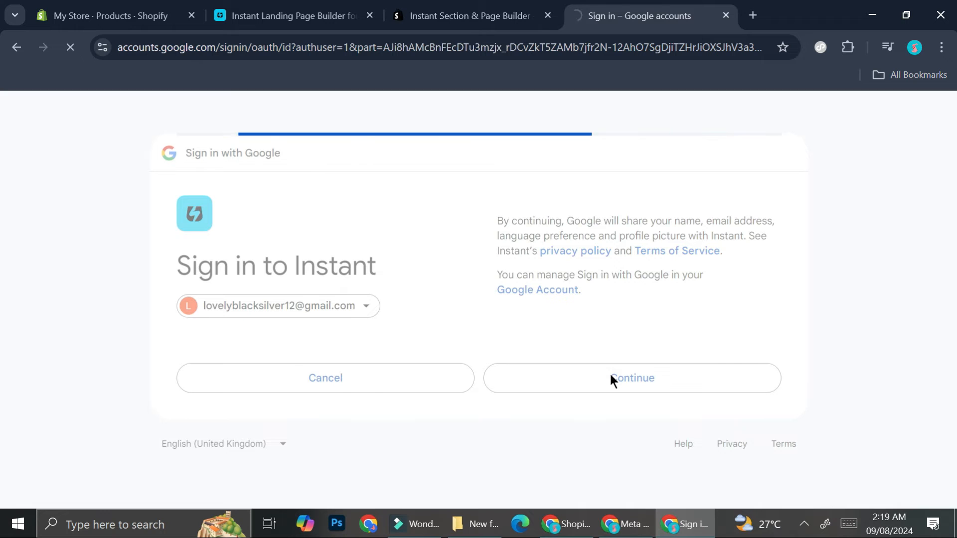
Choose Product Templates as what to build in the new Instant project and continue the setup
{"action": "left_click", "coordinate": [613, 324]}
{"action": "scroll", "coordinate": [480, 201], "scroll_direction": "down", "scroll_amount": 3}
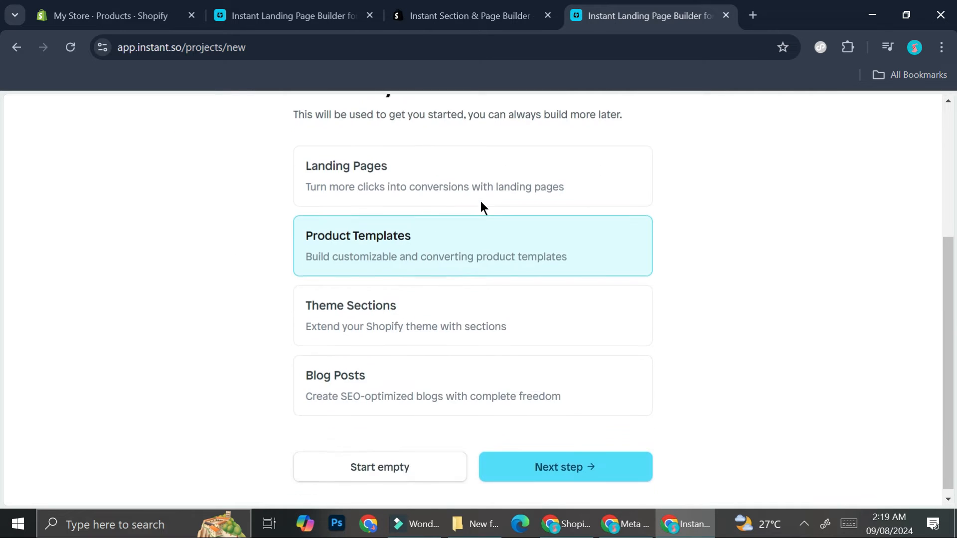
{"action": "scroll", "coordinate": [413, 185], "scroll_direction": "up", "scroll_amount": 3}
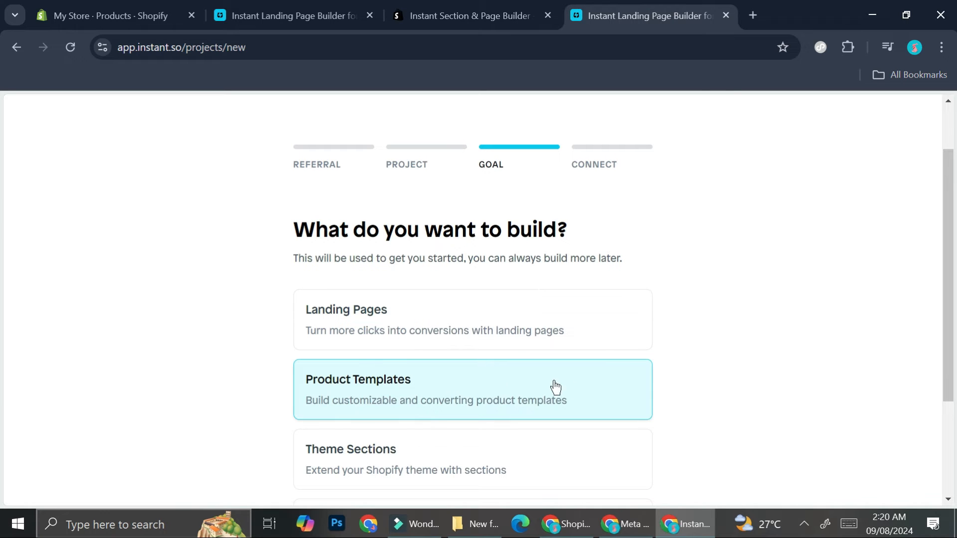
{"action": "scroll", "coordinate": [355, 379], "scroll_direction": "down", "scroll_amount": 1}
{"action": "scroll", "coordinate": [483, 349], "scroll_direction": "down", "scroll_amount": 1}
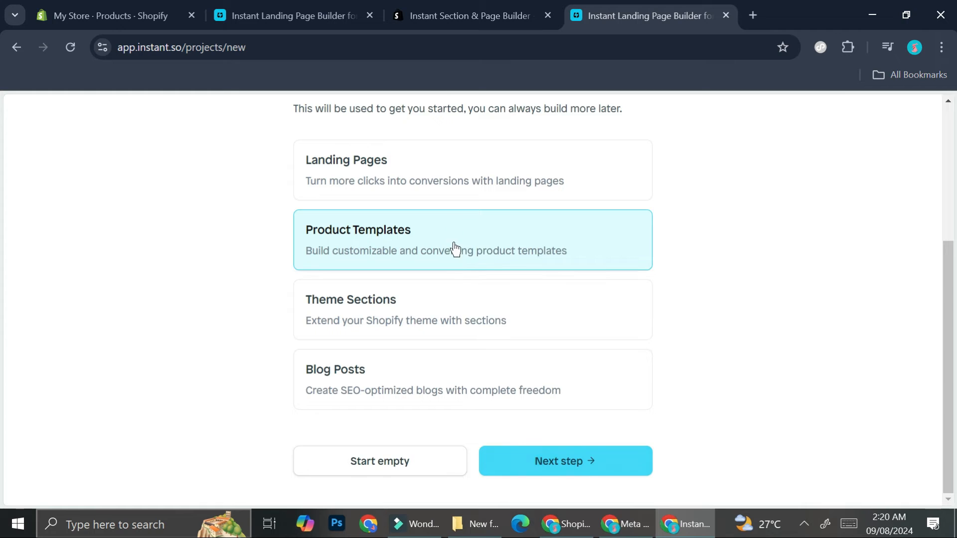
{"action": "left_click", "coordinate": [549, 455]}
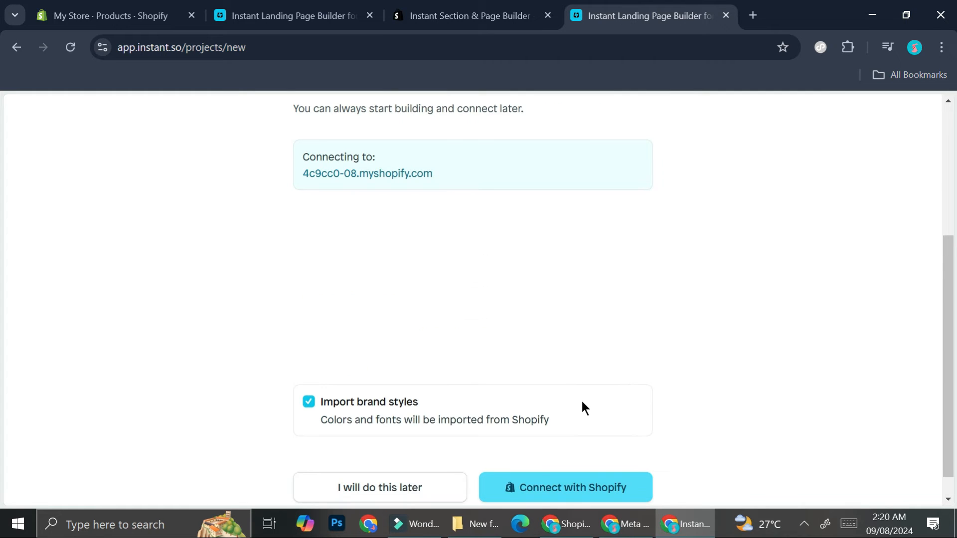
Connect the Instant project to the Shopify store with brand styles imported, and dismiss the connection notice
{"action": "scroll", "coordinate": [583, 344], "scroll_direction": "down", "scroll_amount": 1}
{"action": "left_click", "coordinate": [557, 471]}
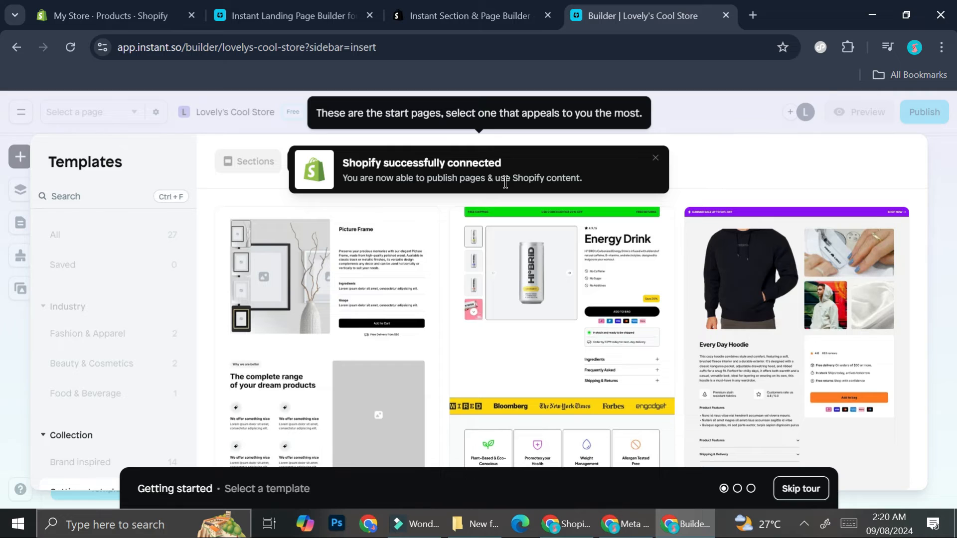
{"action": "left_click", "coordinate": [656, 160]}
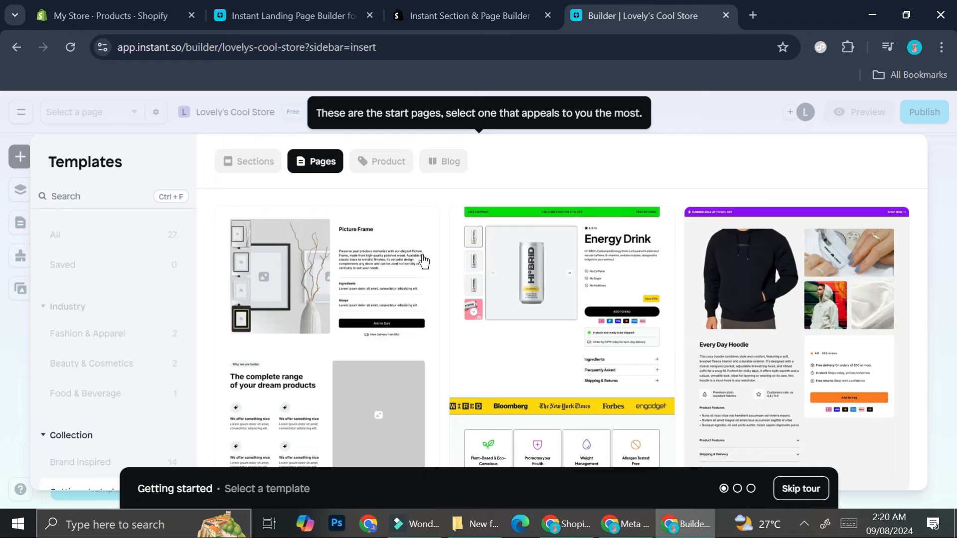
Browse the starter page templates and add the Supplements & Health template as the first page
{"action": "scroll", "coordinate": [561, 279], "scroll_direction": "down", "scroll_amount": 5}
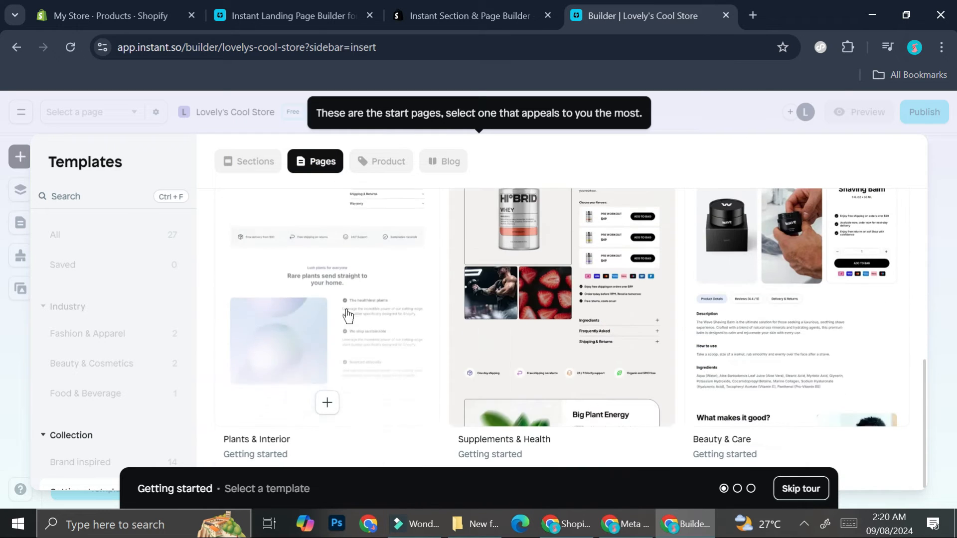
{"action": "scroll", "coordinate": [742, 272], "scroll_direction": "up", "scroll_amount": 5}
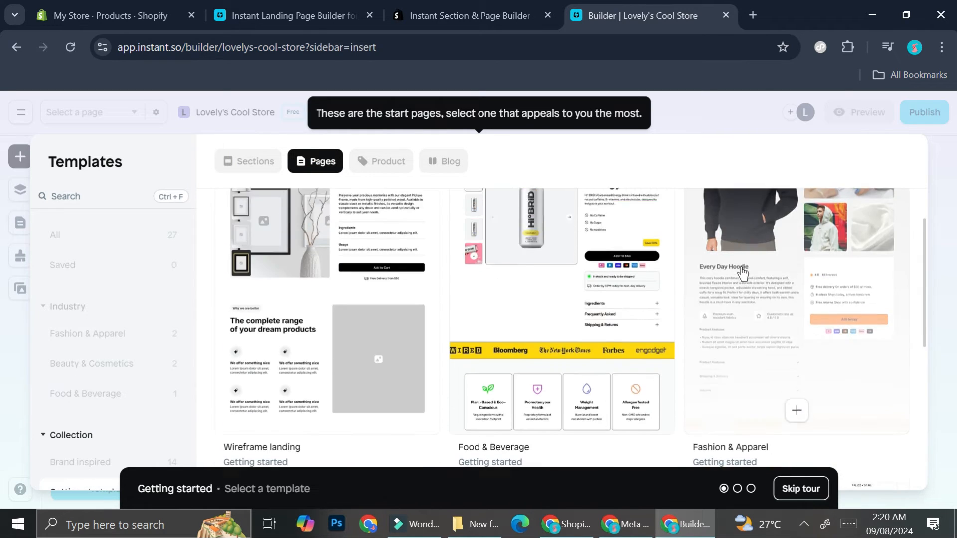
{"action": "scroll", "coordinate": [892, 247], "scroll_direction": "down", "scroll_amount": 5}
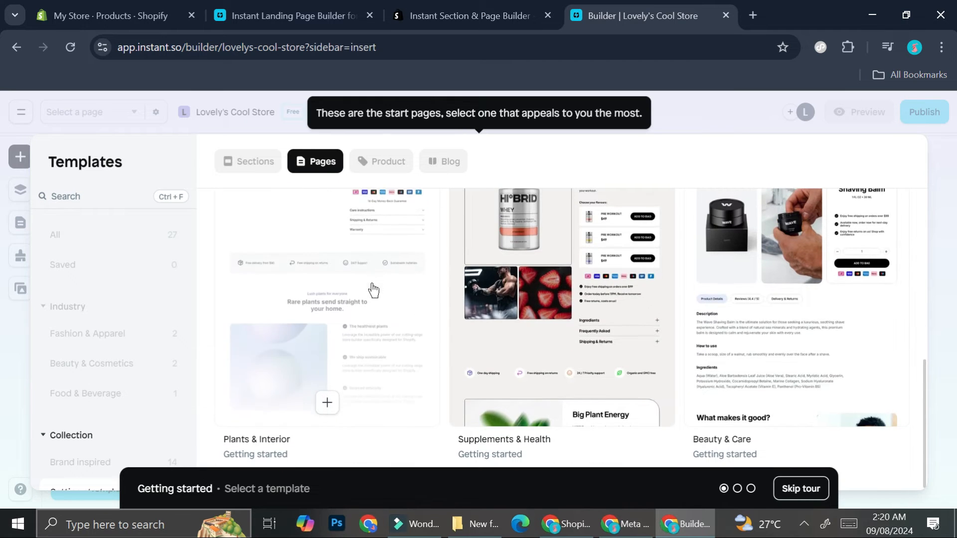
{"action": "scroll", "coordinate": [389, 288], "scroll_direction": "up", "scroll_amount": 3}
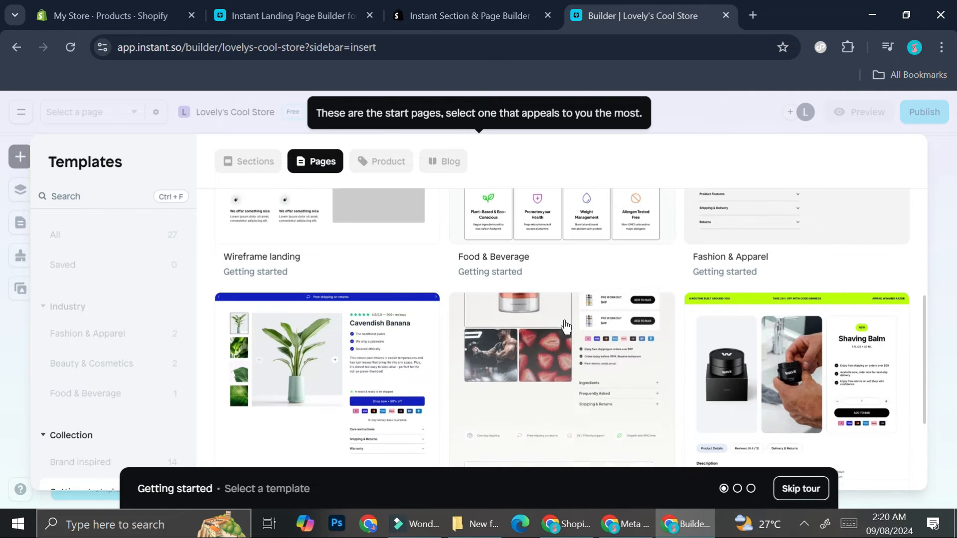
{"action": "left_click", "coordinate": [573, 334]}
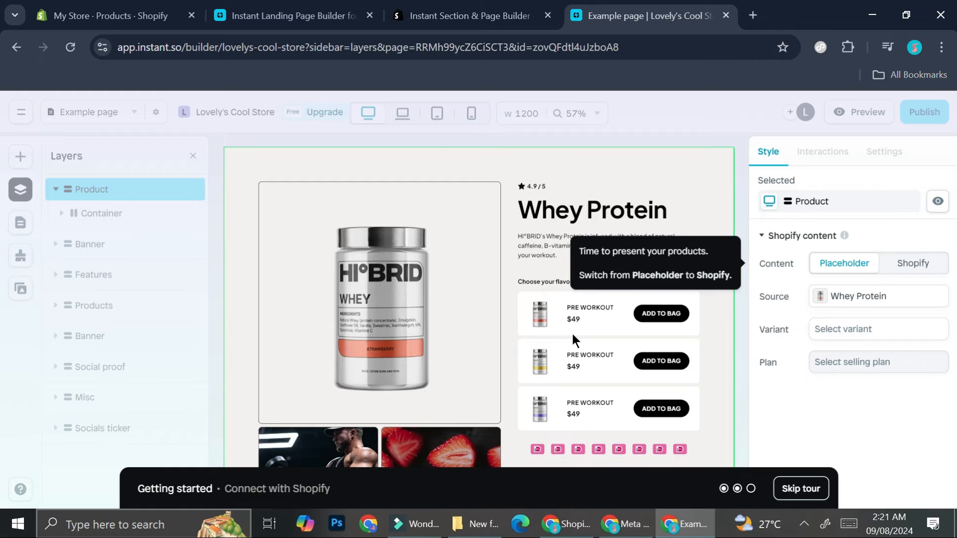
Switch the Product section's content from placeholder to Shopify and select Cat T-shirt as its source
{"action": "key", "text": "F10"}
{"action": "left_click", "coordinate": [911, 272]}
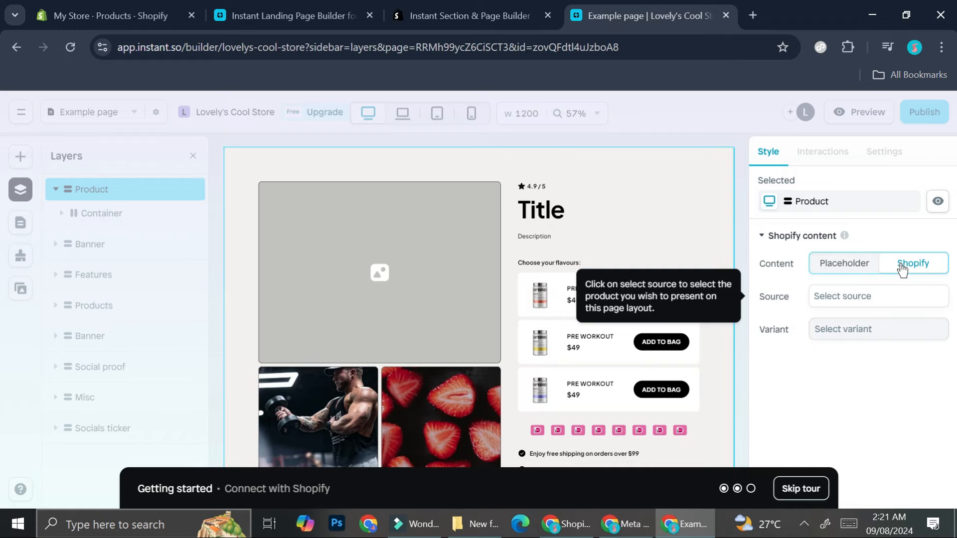
{"action": "left_click", "coordinate": [847, 270]}
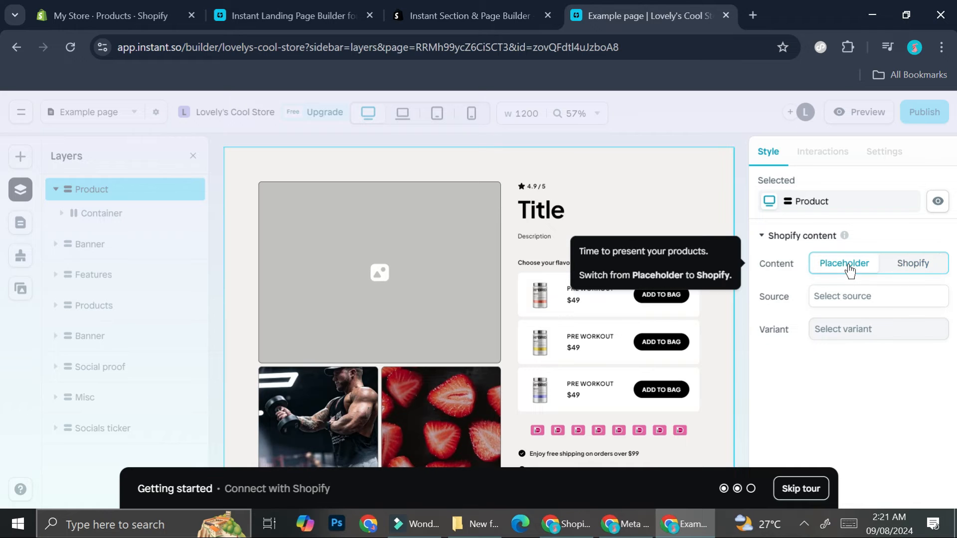
{"action": "left_click", "coordinate": [893, 268]}
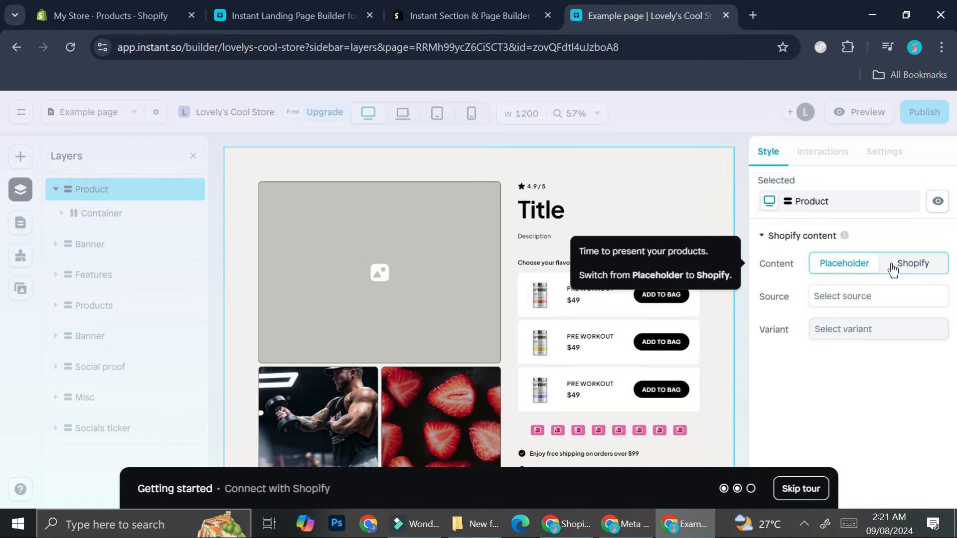
{"action": "left_click", "coordinate": [864, 299]}
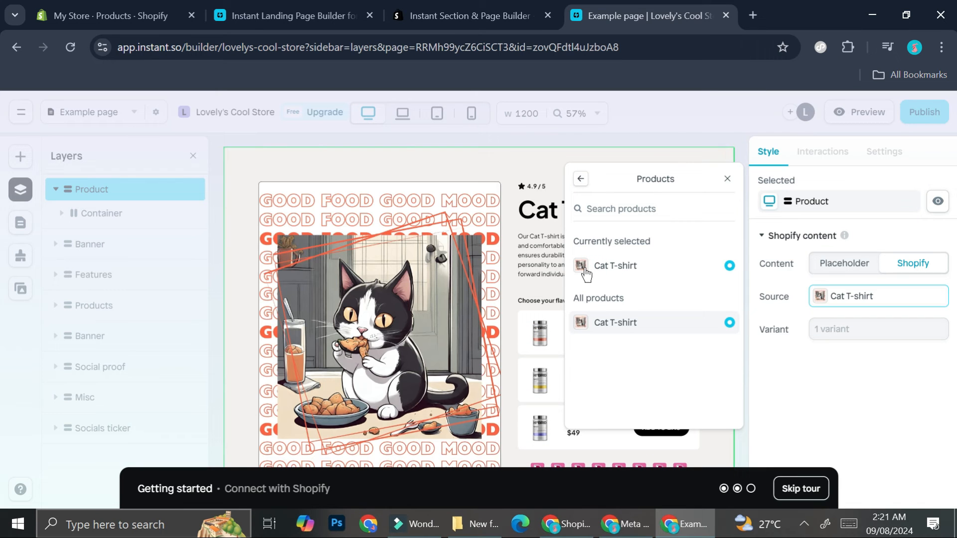
Close the product picker and publish the example page
{"action": "left_click", "coordinate": [825, 355]}
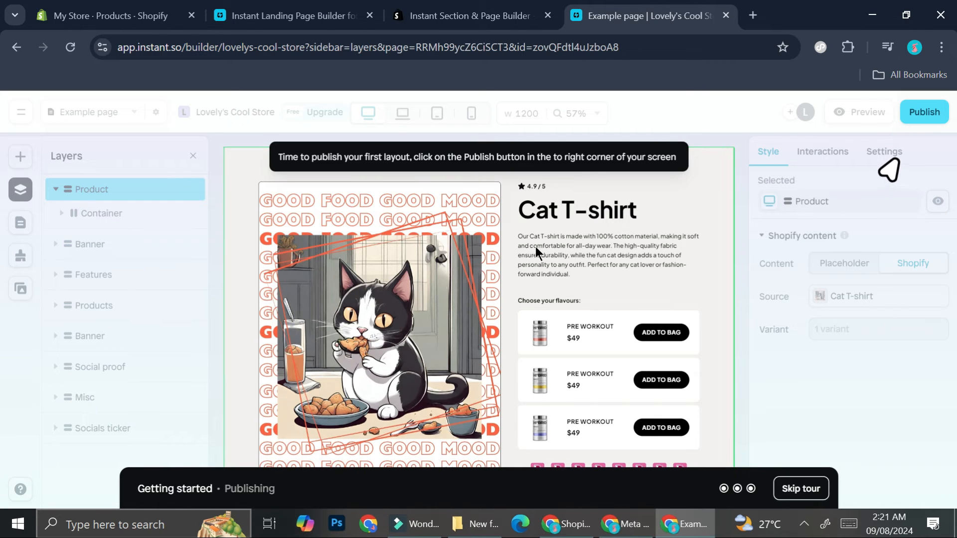
{"action": "left_click", "coordinate": [924, 121]}
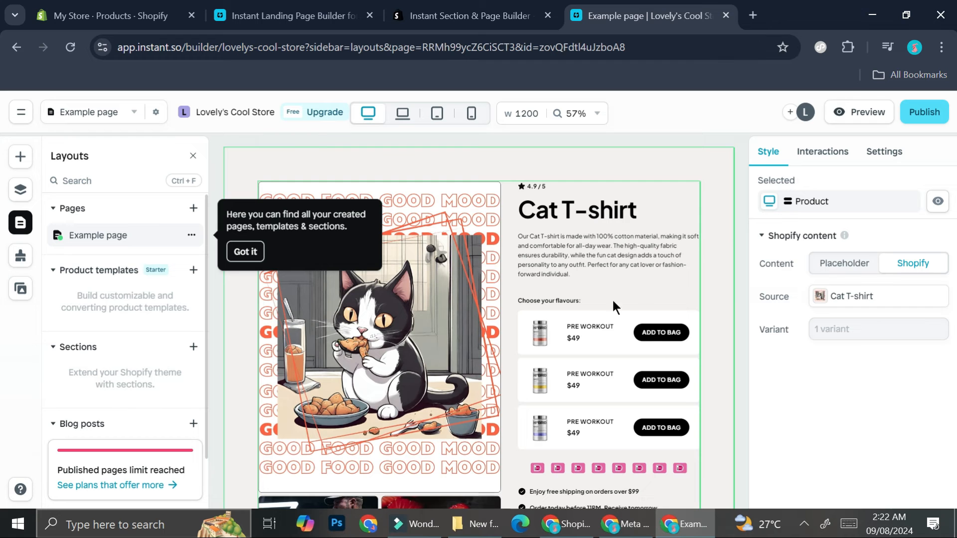
Select the Product section's container and look through its style and interaction options
{"action": "left_click", "coordinate": [642, 342]}
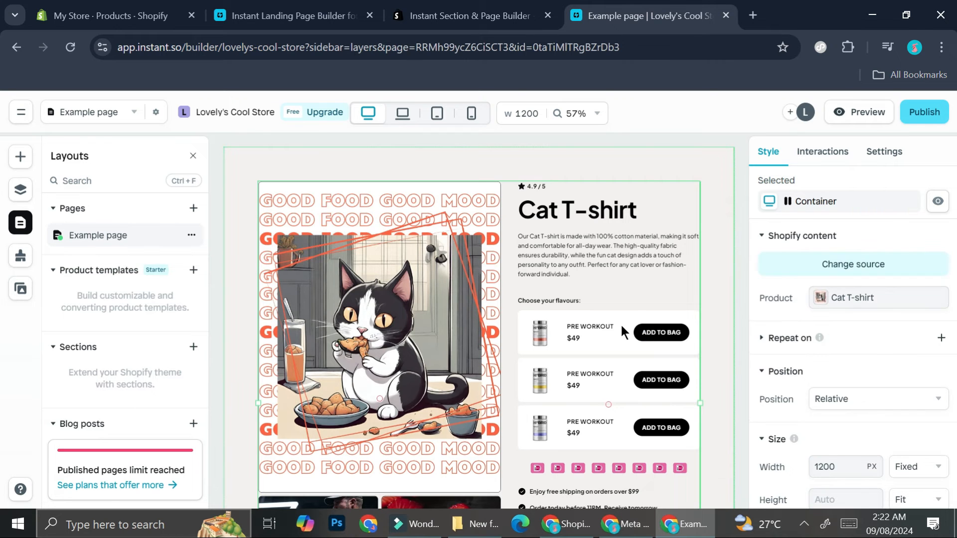
{"action": "scroll", "coordinate": [621, 327], "scroll_direction": "down", "scroll_amount": 3}
{"action": "scroll", "coordinate": [623, 286], "scroll_direction": "up", "scroll_amount": 2}
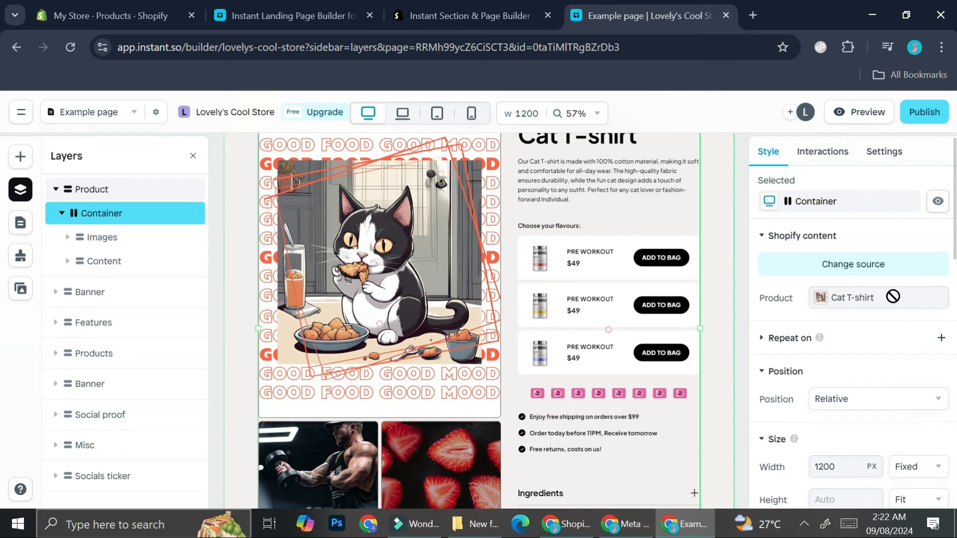
{"action": "left_click", "coordinate": [817, 159]}
{"action": "scroll", "coordinate": [837, 293], "scroll_direction": "down", "scroll_amount": 3}
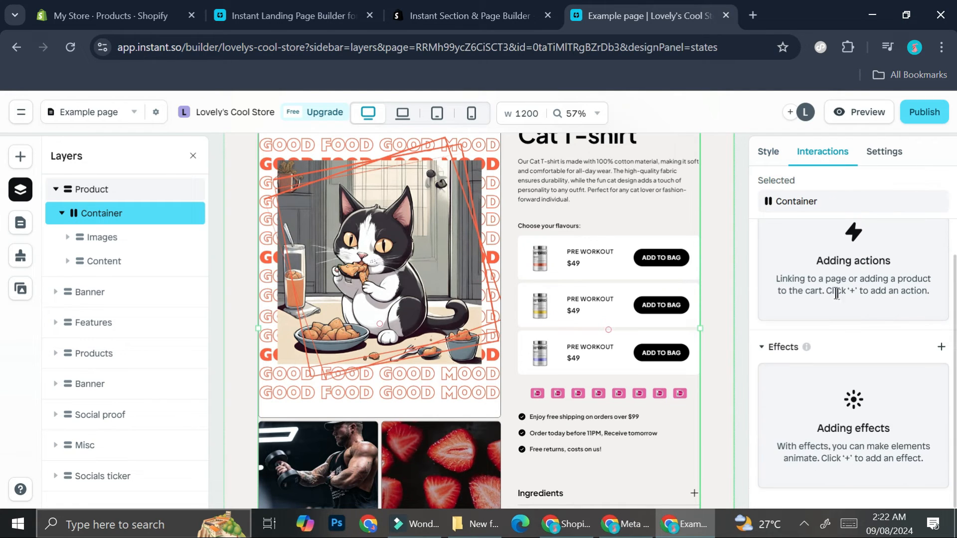
Delete the three PRE WORKOUT placeholder product cards below the Cat T-shirt description
{"action": "left_click", "coordinate": [662, 257]}
{"action": "left_click", "coordinate": [662, 257]}
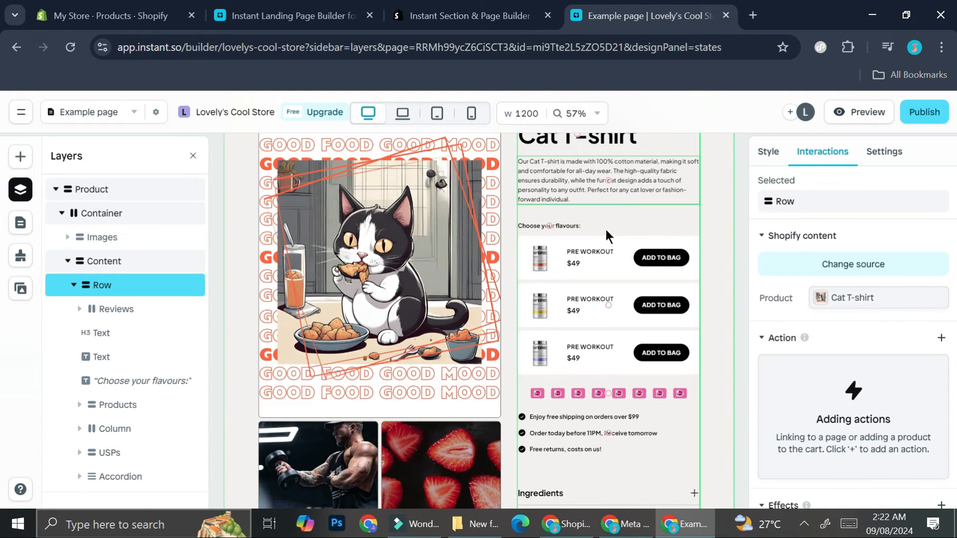
{"action": "left_click", "coordinate": [635, 259]}
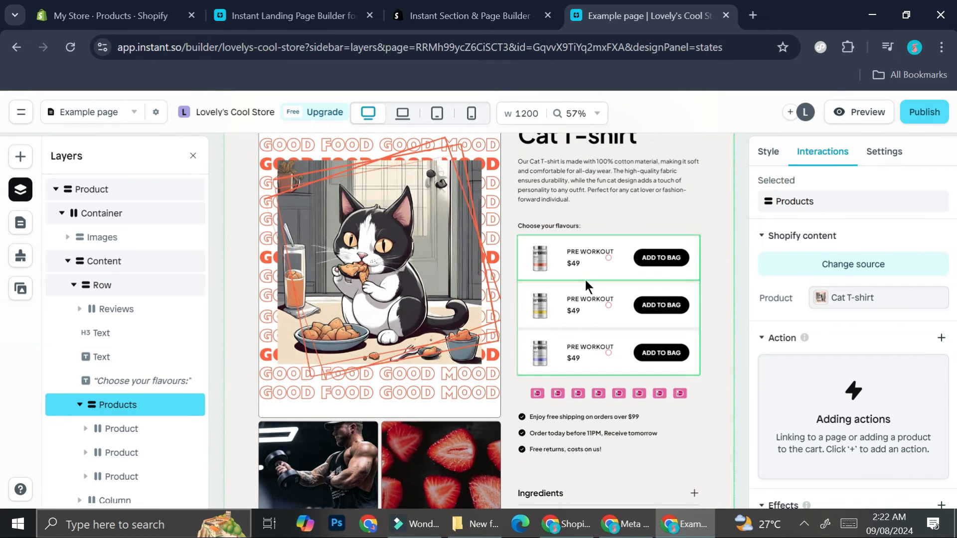
{"action": "left_click", "coordinate": [591, 301]}
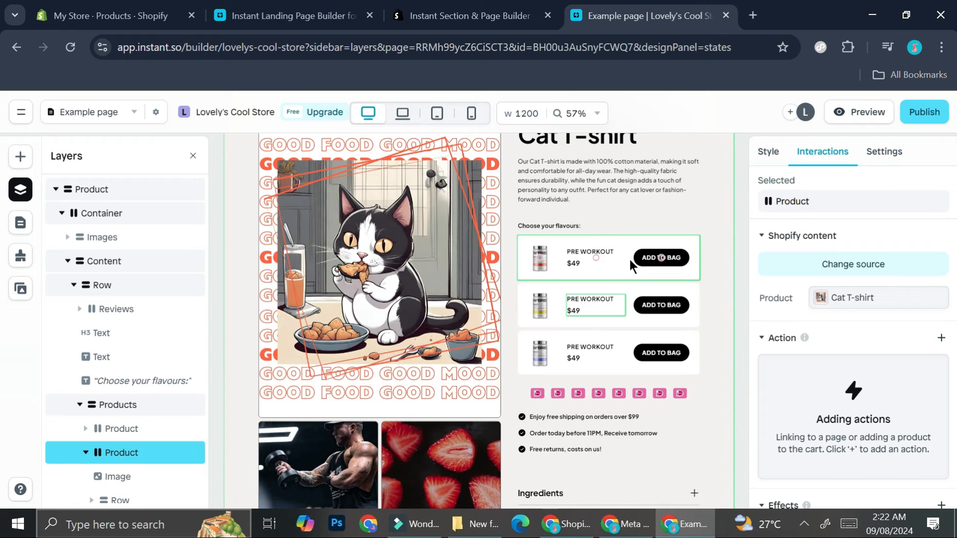
{"action": "left_click", "coordinate": [630, 257]}
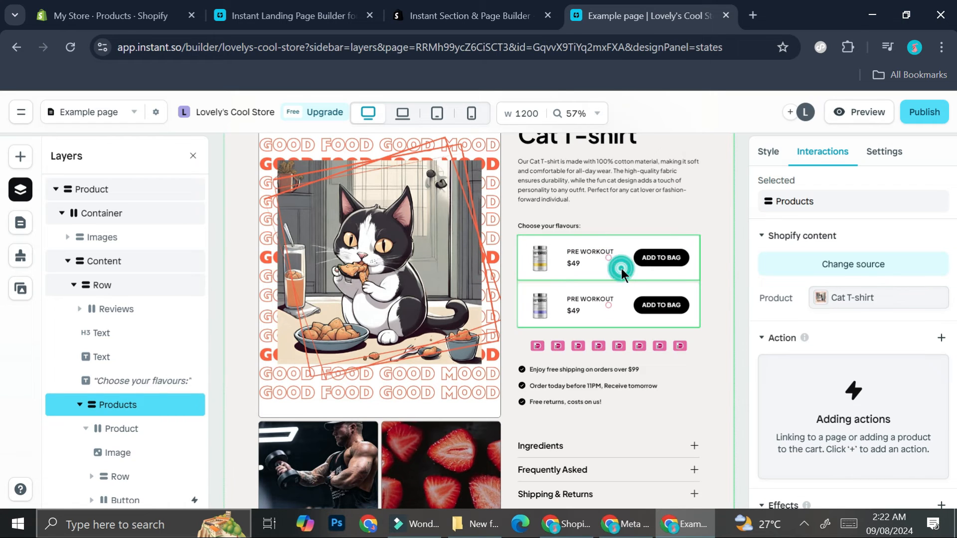
{"action": "left_click", "coordinate": [621, 270]}
{"action": "left_click", "coordinate": [620, 266]}
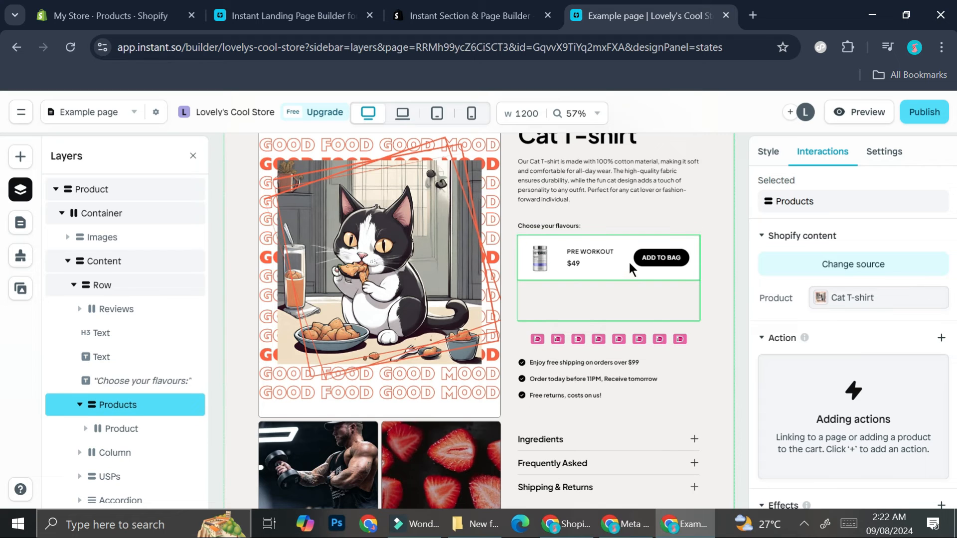
{"action": "left_click", "coordinate": [630, 260]}
{"action": "left_click", "coordinate": [630, 261]}
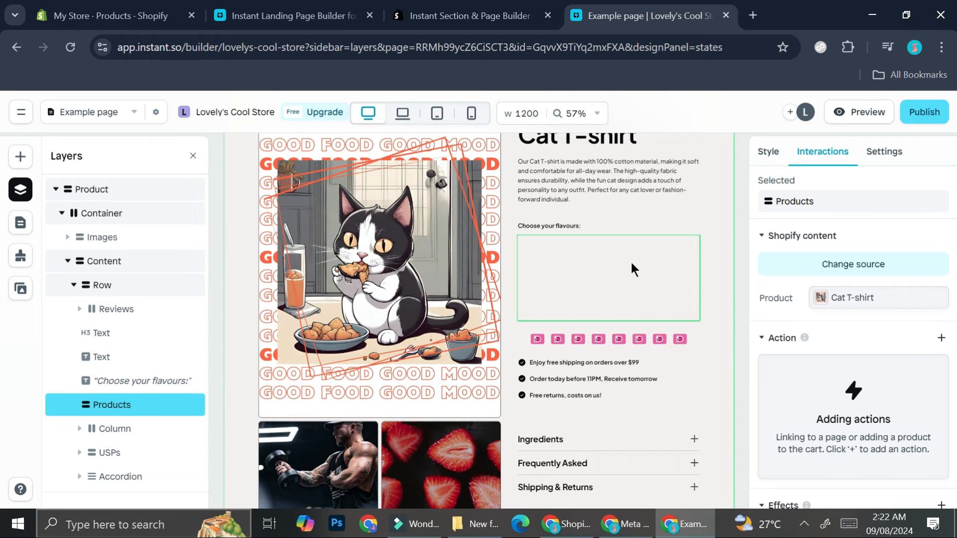
Delete the "Choose your flavours:" text below the Cat T-shirt description
{"action": "left_click", "coordinate": [571, 225]}
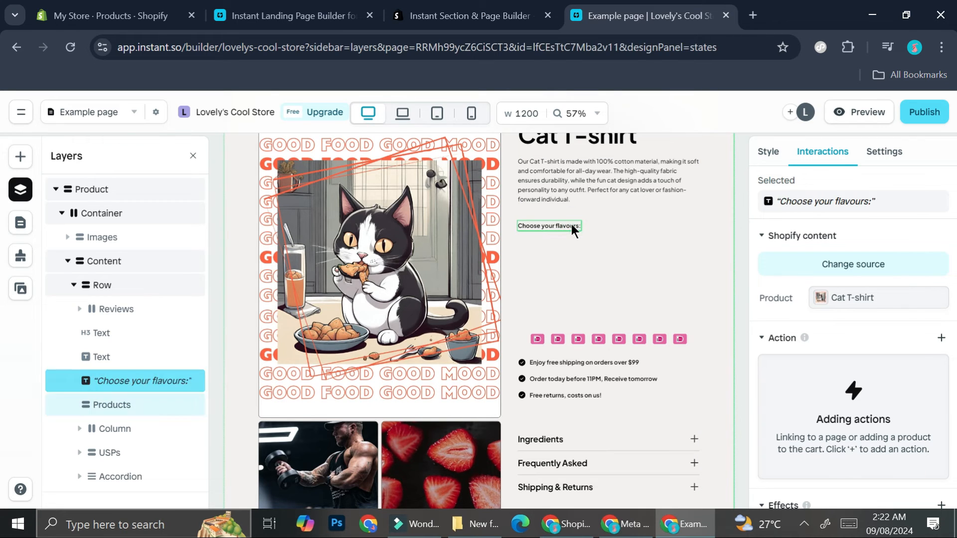
{"action": "key", "text": "Delete"}
{"action": "left_click", "coordinate": [569, 256]}
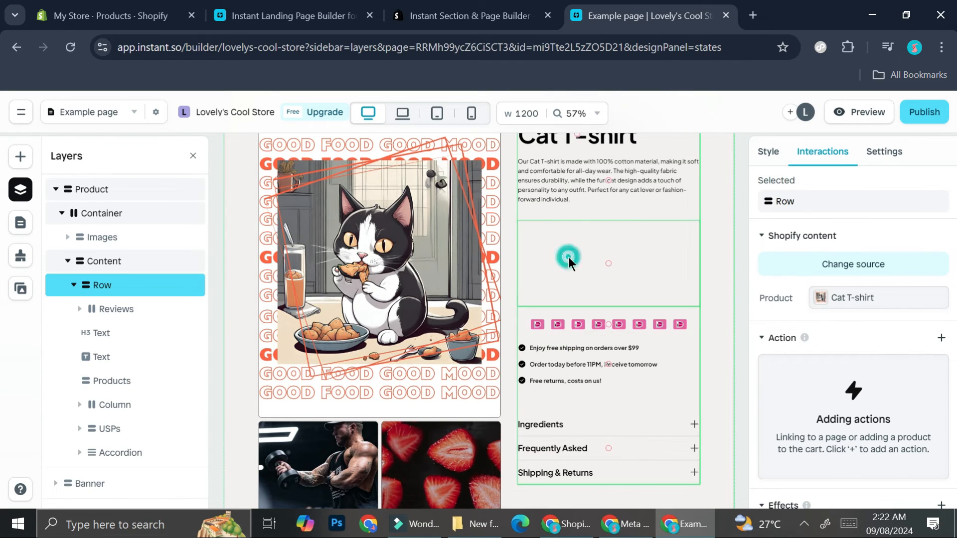
Delete the empty Products block between the Cat T-shirt description and the payment icons
{"action": "key", "text": "Delete"}
Select the product description text, the USPs list and the Images group, and look through their interaction options
{"action": "left_click", "coordinate": [537, 176]}
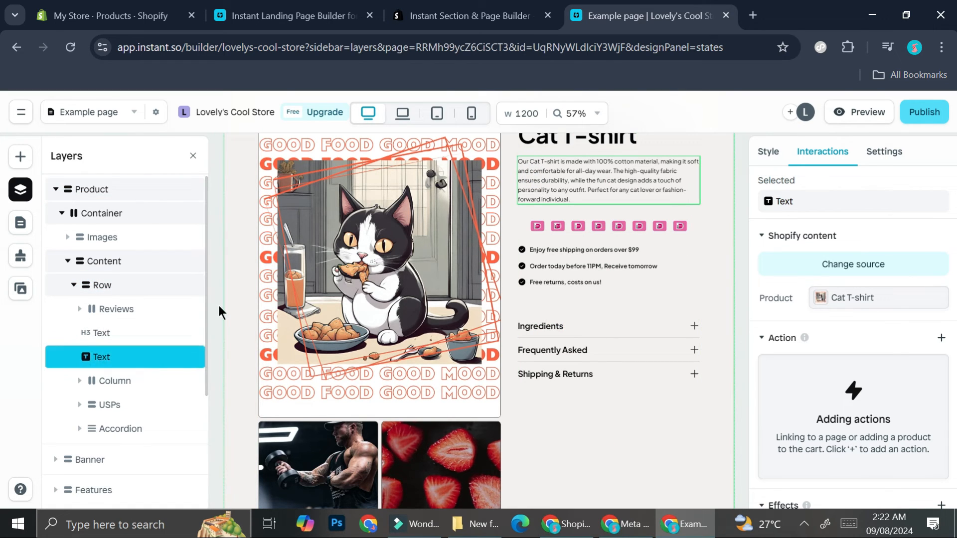
{"action": "double_click", "coordinate": [98, 358]}
{"action": "left_click", "coordinate": [574, 259]}
{"action": "scroll", "coordinate": [868, 289], "scroll_direction": "down", "scroll_amount": 4}
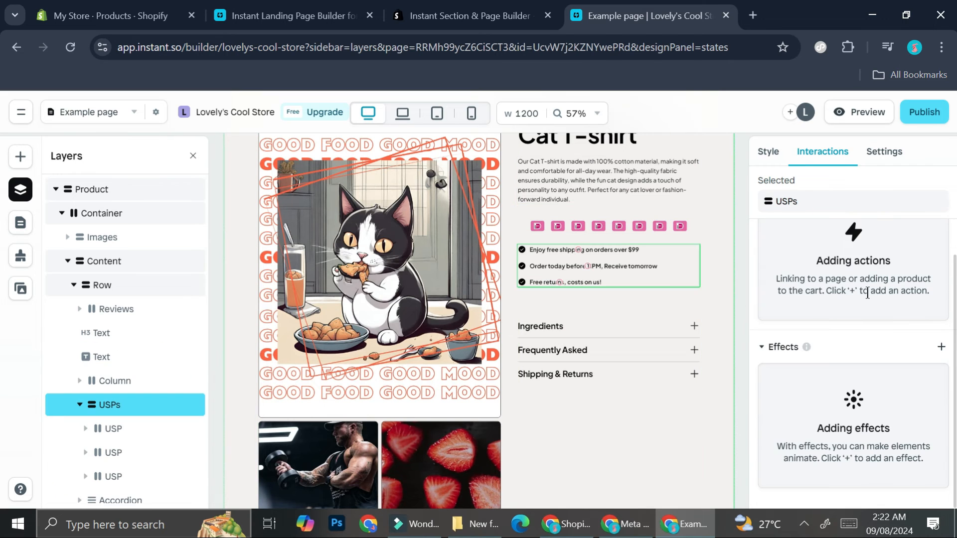
{"action": "scroll", "coordinate": [868, 293], "scroll_direction": "up", "scroll_amount": 1}
{"action": "scroll", "coordinate": [423, 323], "scroll_direction": "down", "scroll_amount": 3}
{"action": "left_click", "coordinate": [423, 323]}
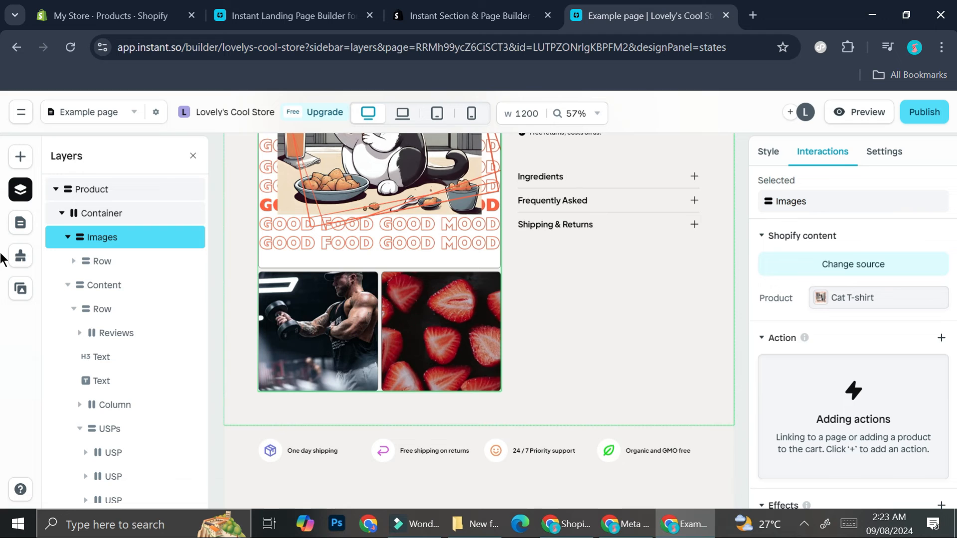
{"action": "scroll", "coordinate": [614, 302], "scroll_direction": "up", "scroll_amount": 3}
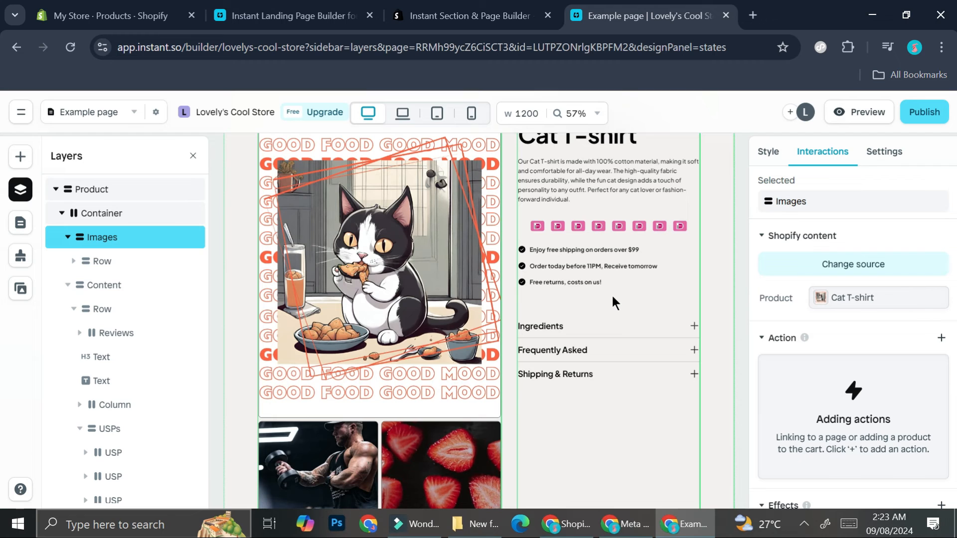
Open the assets library and review the example page's sections from the Cat T-shirt product to the end
{"action": "left_click", "coordinate": [22, 289]}
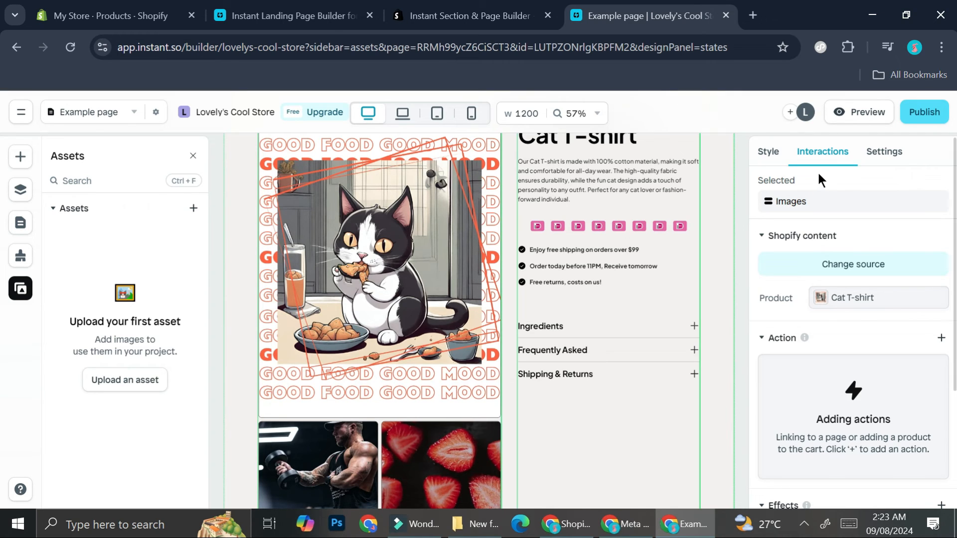
{"action": "scroll", "coordinate": [535, 287], "scroll_direction": "down", "scroll_amount": 5}
{"action": "scroll", "coordinate": [535, 287], "scroll_direction": "down", "scroll_amount": 15}
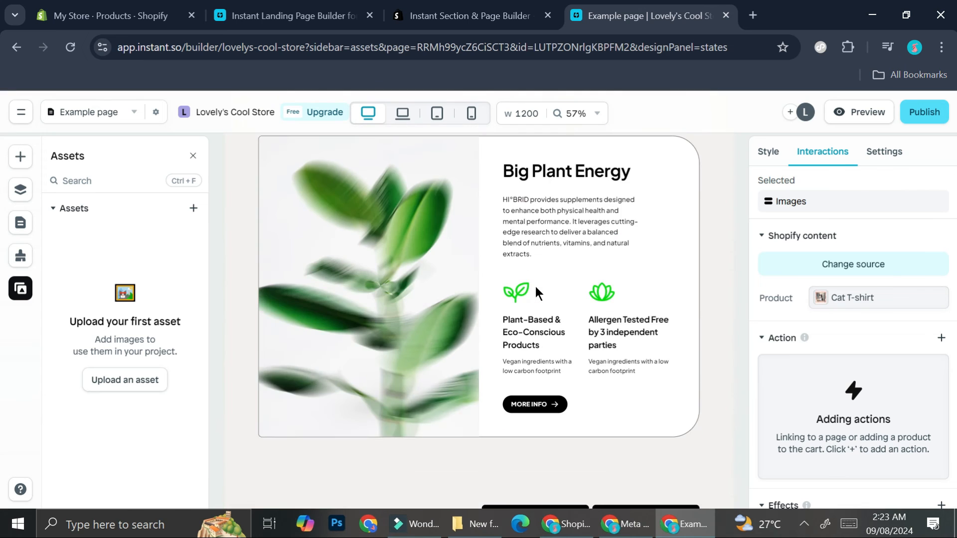
{"action": "scroll", "coordinate": [536, 293], "scroll_direction": "down", "scroll_amount": 15}
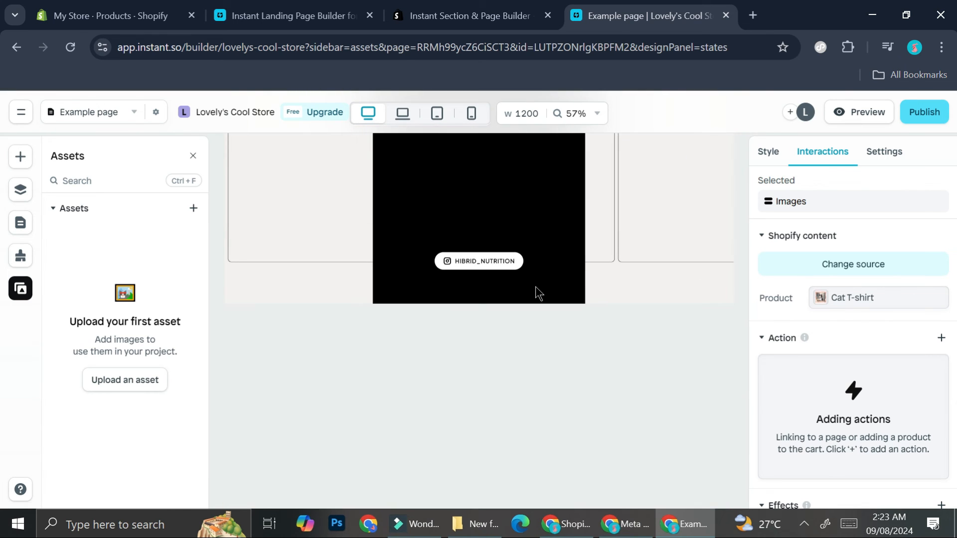
{"action": "scroll", "coordinate": [535, 294], "scroll_direction": "up", "scroll_amount": 18}
{"action": "scroll", "coordinate": [537, 293], "scroll_direction": "up", "scroll_amount": 20}
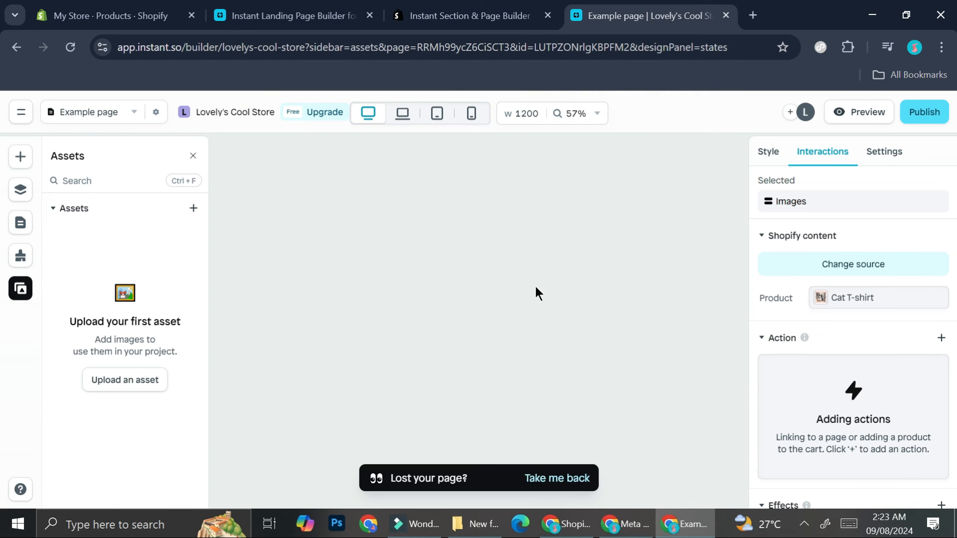
{"action": "scroll", "coordinate": [435, 338], "scroll_direction": "down", "scroll_amount": 6}
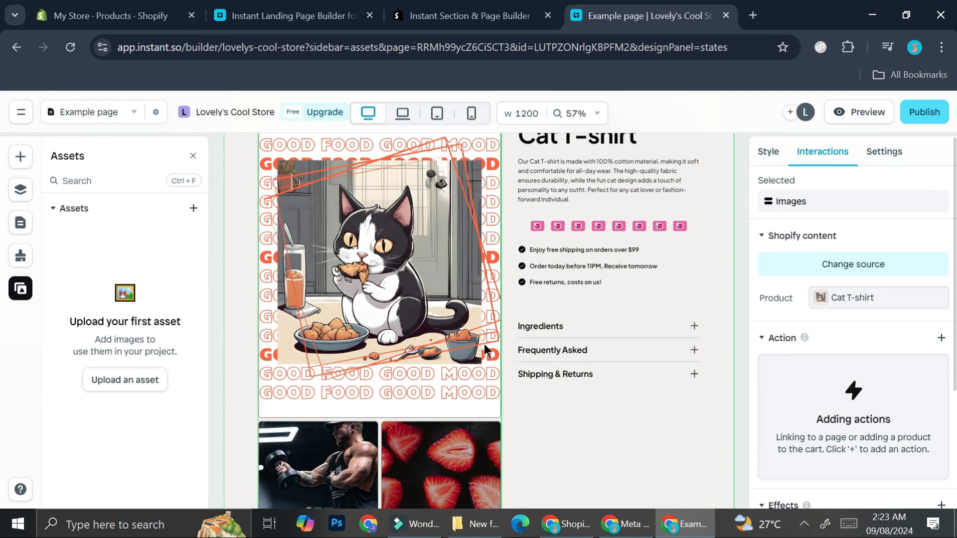
{"action": "scroll", "coordinate": [486, 351], "scroll_direction": "down", "scroll_amount": 4}
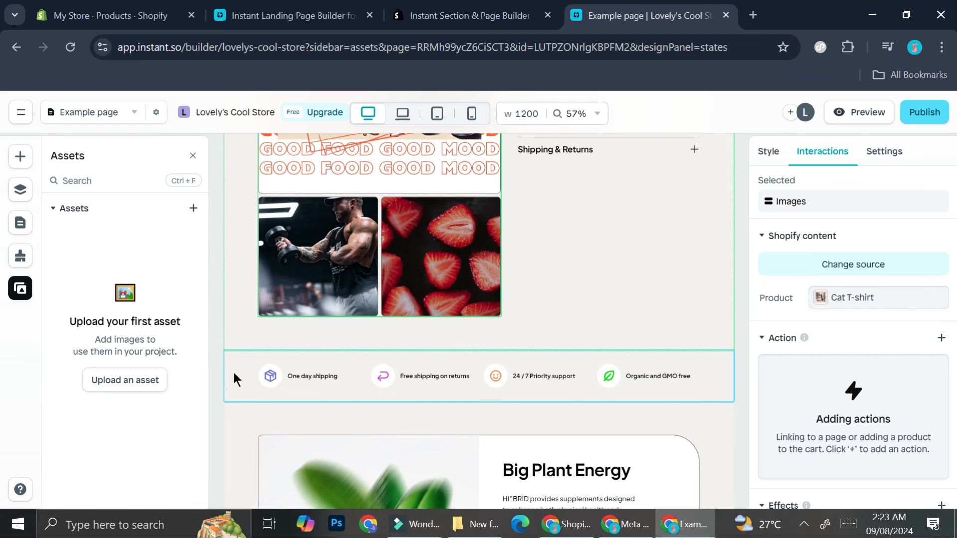
{"action": "scroll", "coordinate": [366, 273], "scroll_direction": "up", "scroll_amount": 5}
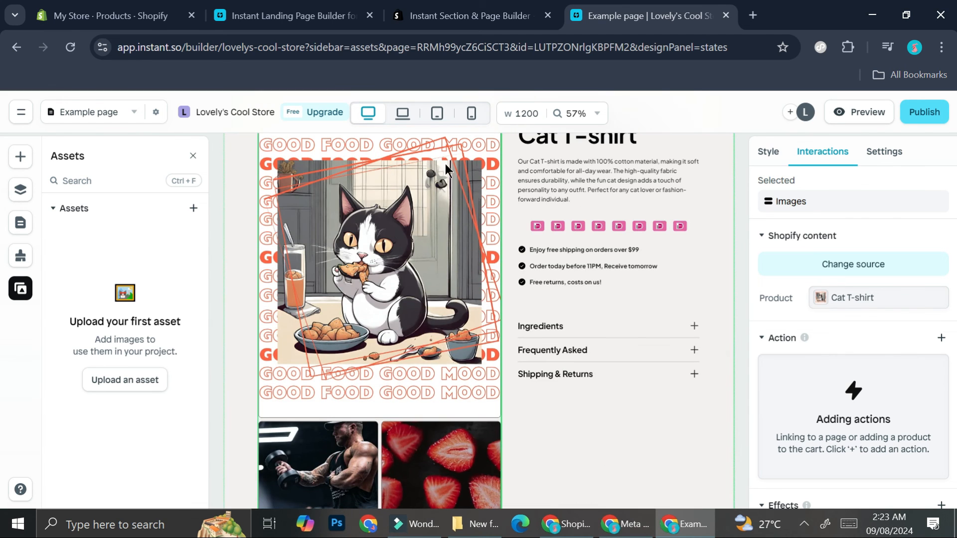
{"action": "scroll", "coordinate": [451, 257], "scroll_direction": "down", "scroll_amount": 6}
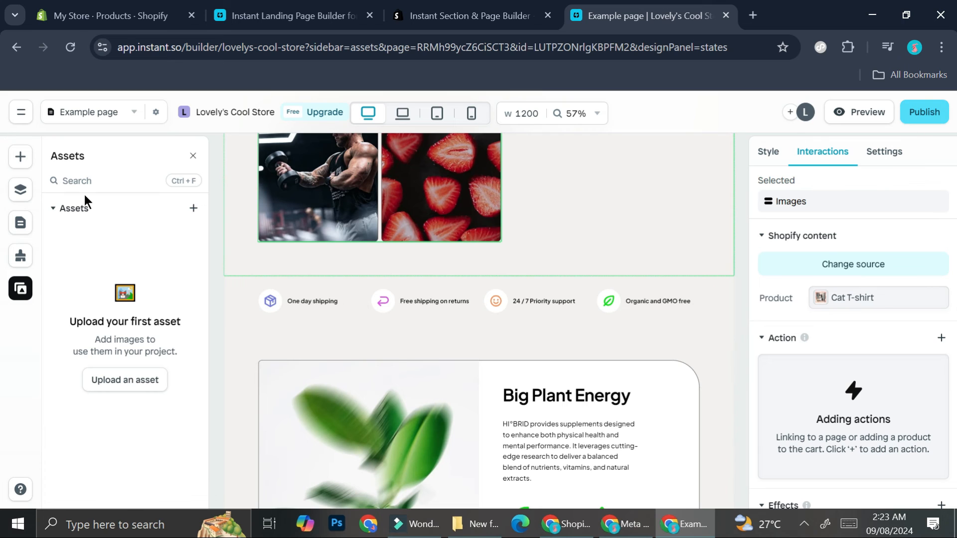
Check the page's layer structure, the list of pages and the available layouts
{"action": "left_click", "coordinate": [21, 192]}
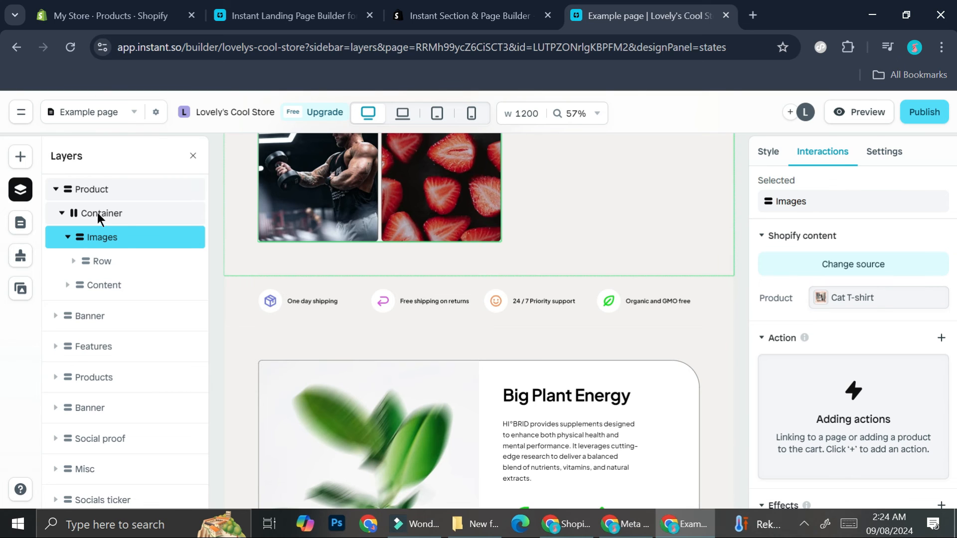
{"action": "left_click", "coordinate": [134, 114]}
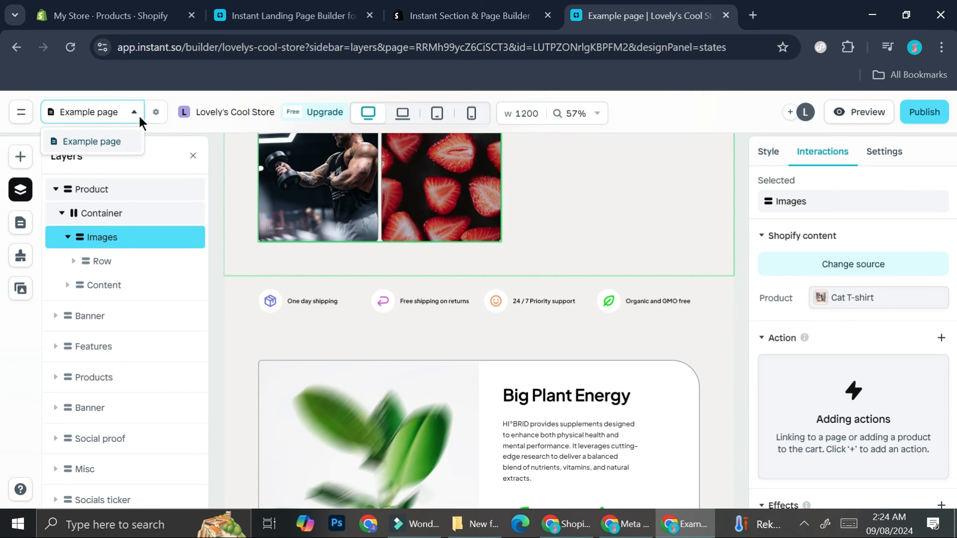
{"action": "left_click", "coordinate": [572, 226]}
{"action": "left_click", "coordinate": [17, 227]}
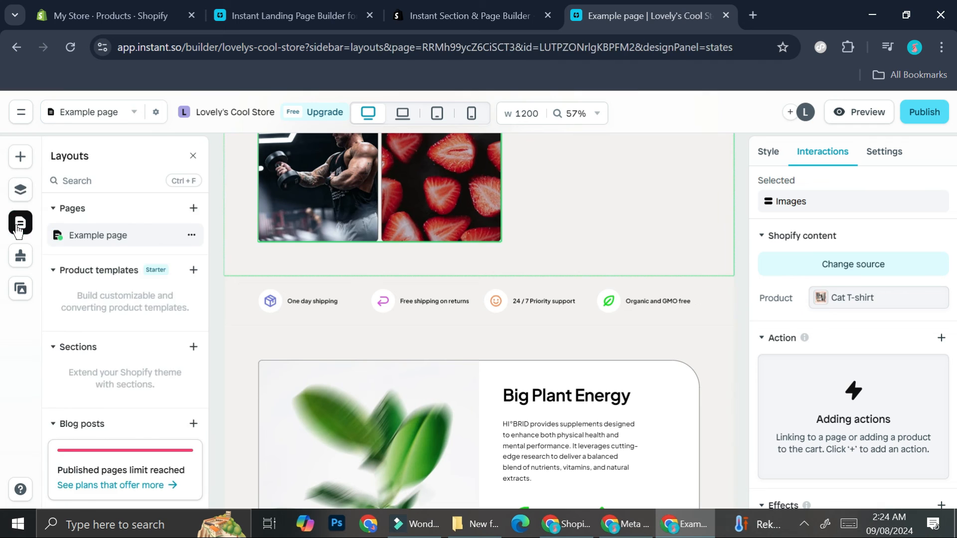
Select the "One day shipping" USP in the banner below the product and view the available effect triggers
{"action": "scroll", "coordinate": [78, 343], "scroll_direction": "down", "scroll_amount": 1}
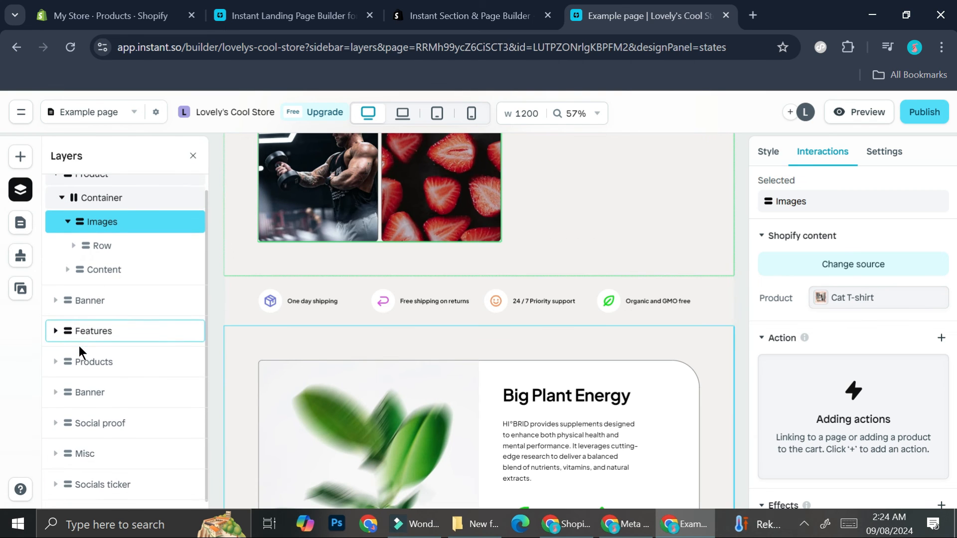
{"action": "left_click", "coordinate": [118, 307]}
{"action": "left_click", "coordinate": [120, 327]}
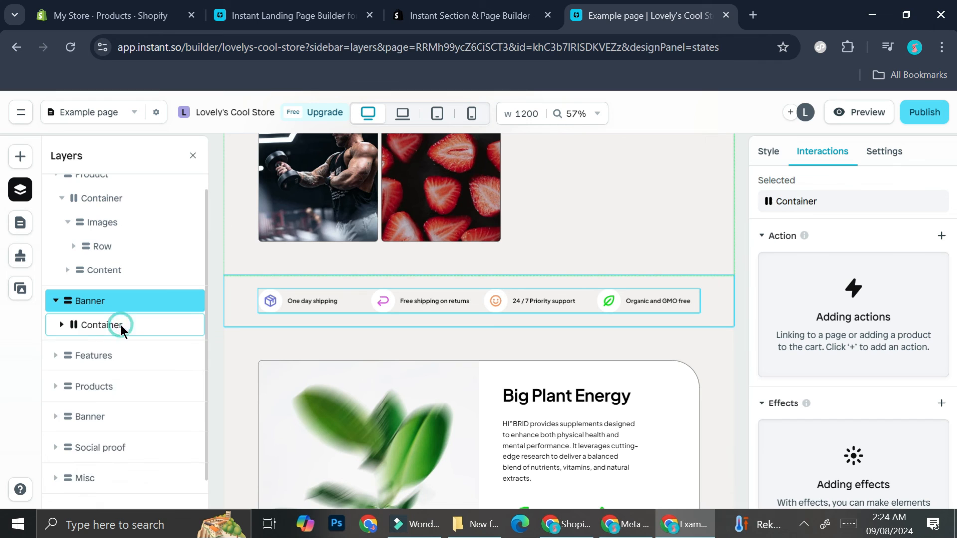
{"action": "left_click", "coordinate": [106, 355]}
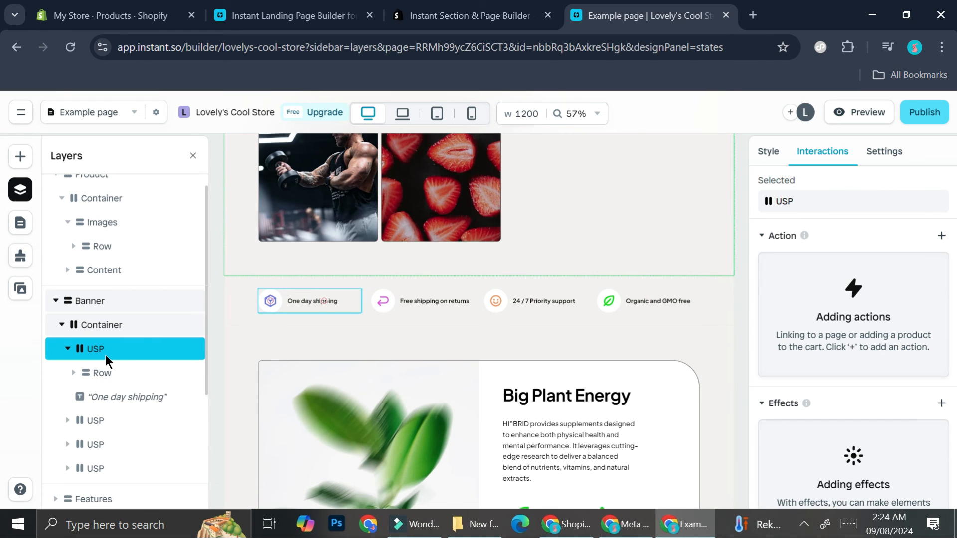
{"action": "scroll", "coordinate": [831, 266], "scroll_direction": "down", "scroll_amount": 1}
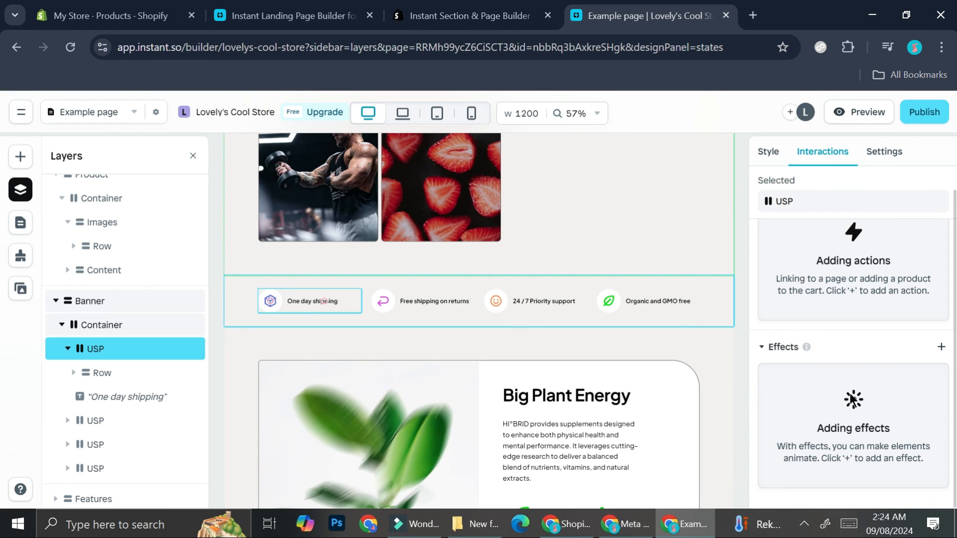
{"action": "left_click", "coordinate": [942, 348]}
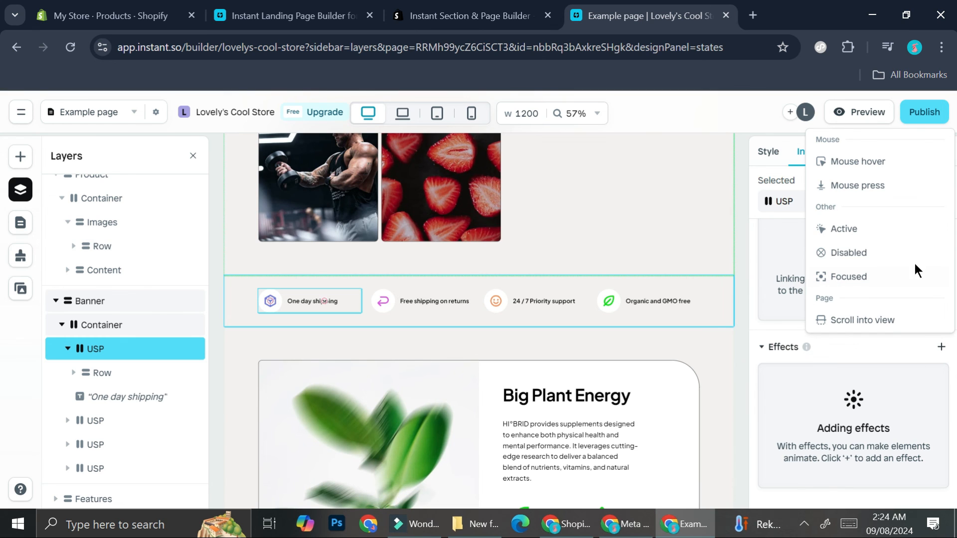
{"action": "left_click", "coordinate": [646, 227]}
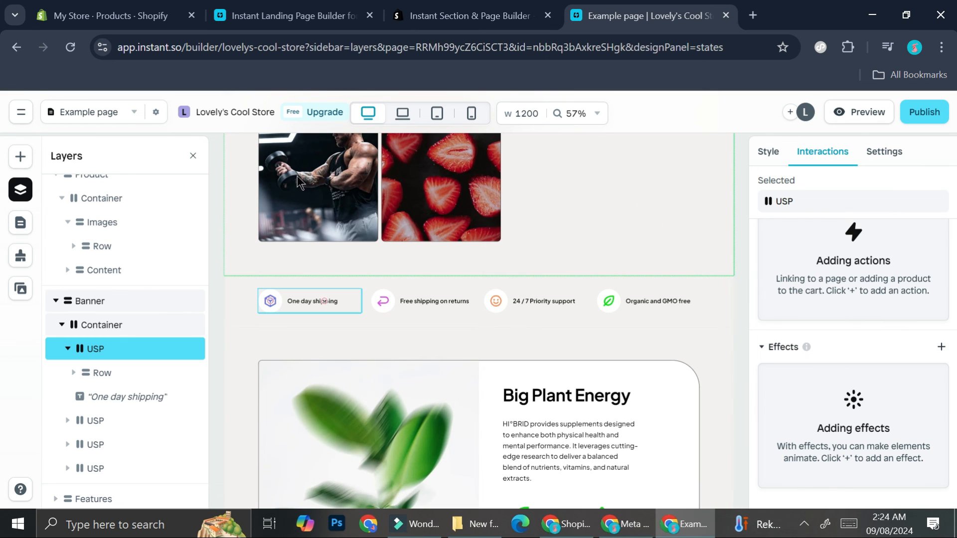
Publish the example page and open its preview
{"action": "left_click", "coordinate": [925, 112]}
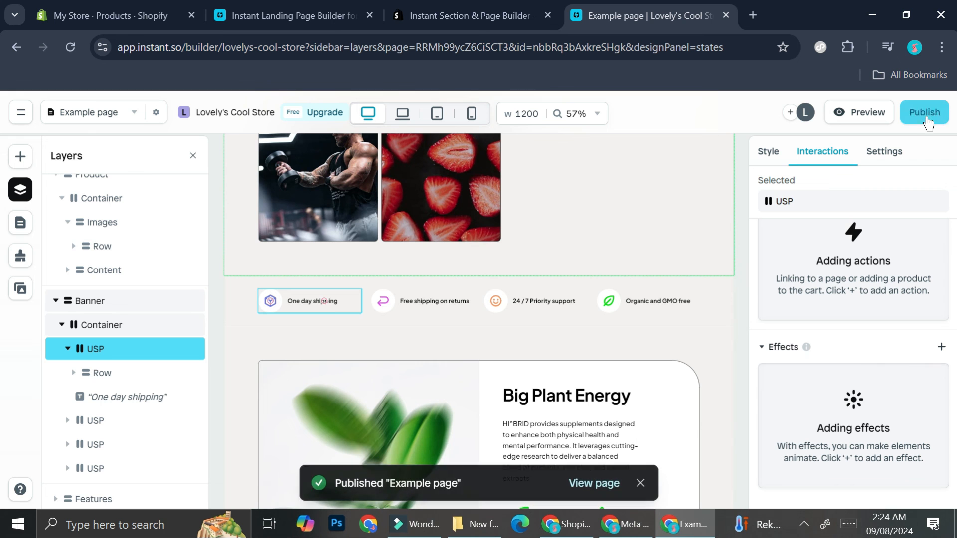
{"action": "left_click", "coordinate": [885, 115]}
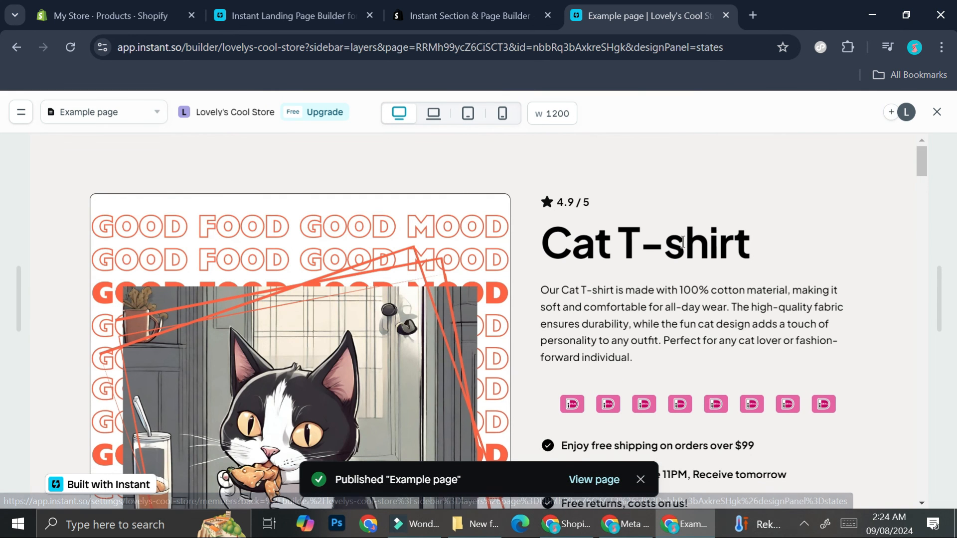
Review the desktop preview of the example page, from the testimonials and subscription offers back to the Cat T-shirt product
{"action": "scroll", "coordinate": [616, 247], "scroll_direction": "down", "scroll_amount": 15}
{"action": "scroll", "coordinate": [616, 244], "scroll_direction": "down", "scroll_amount": 15}
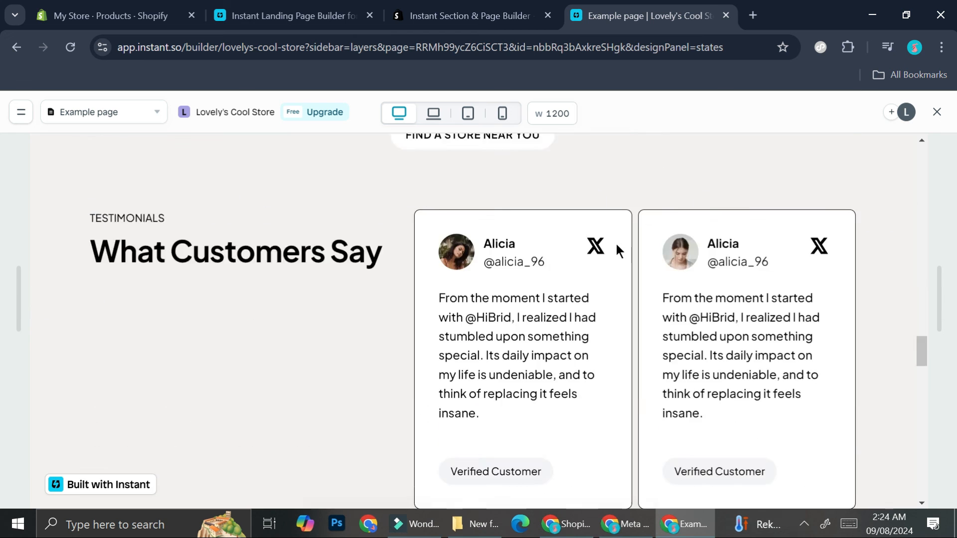
{"action": "scroll", "coordinate": [615, 242], "scroll_direction": "up", "scroll_amount": 9}
{"action": "scroll", "coordinate": [615, 241], "scroll_direction": "down", "scroll_amount": 8}
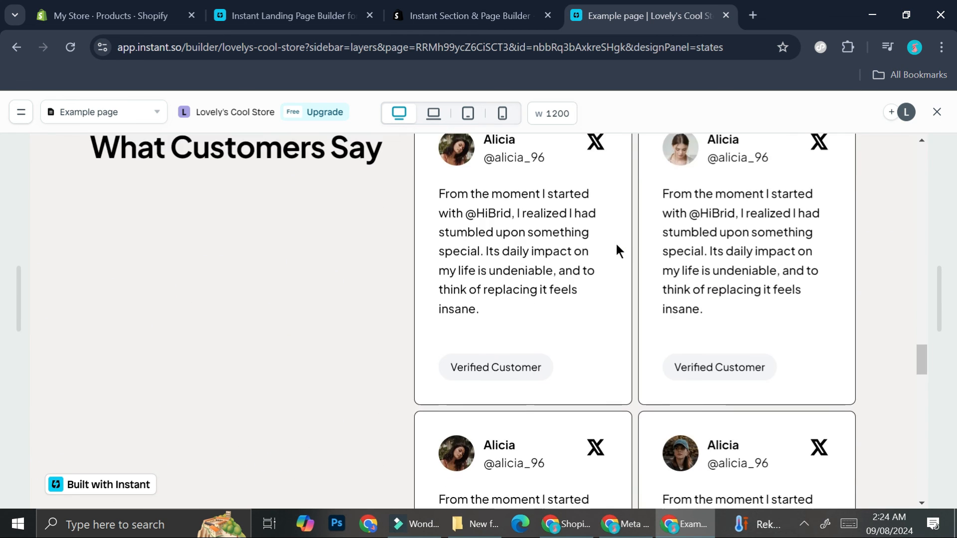
{"action": "scroll", "coordinate": [520, 230], "scroll_direction": "up", "scroll_amount": 10}
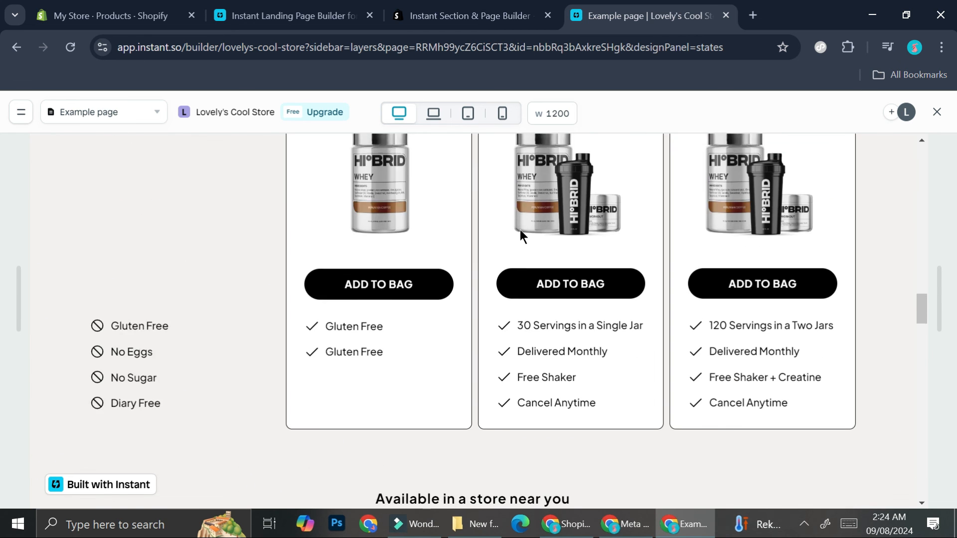
{"action": "scroll", "coordinate": [520, 230], "scroll_direction": "up", "scroll_amount": 8}
{"action": "scroll", "coordinate": [525, 229], "scroll_direction": "up", "scroll_amount": 4}
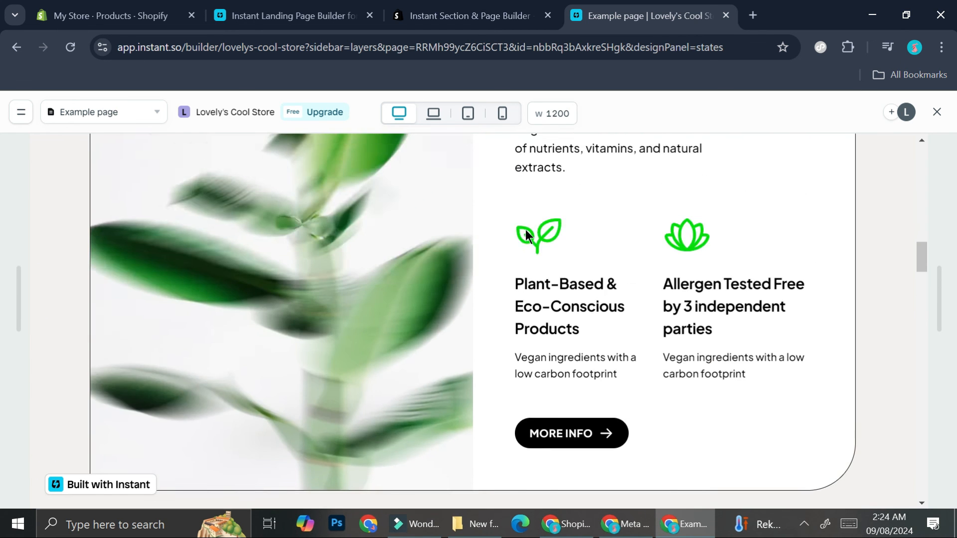
{"action": "scroll", "coordinate": [552, 229], "scroll_direction": "down", "scroll_amount": 10}
{"action": "scroll", "coordinate": [469, 250], "scroll_direction": "up", "scroll_amount": 8}
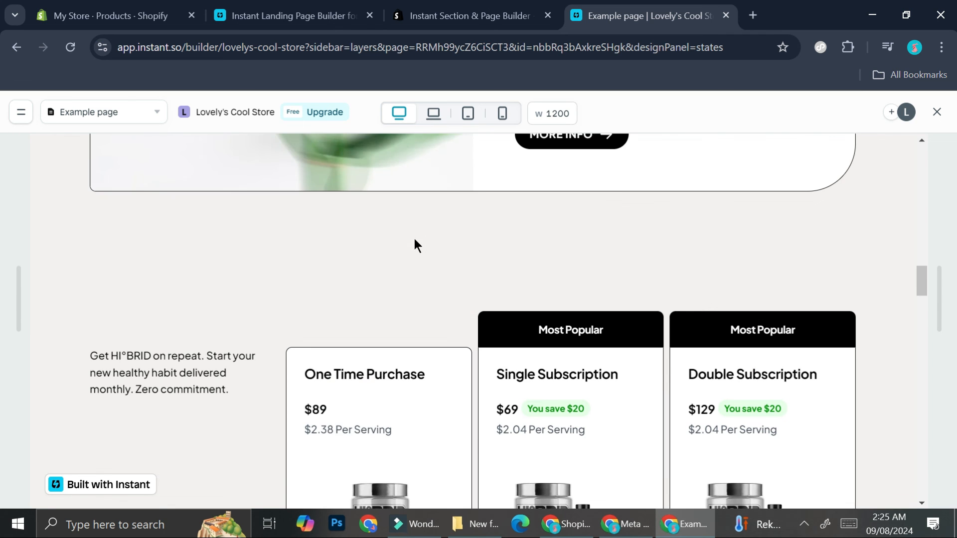
{"action": "scroll", "coordinate": [507, 299], "scroll_direction": "down", "scroll_amount": 8}
{"action": "scroll", "coordinate": [506, 275], "scroll_direction": "up", "scroll_amount": 15}
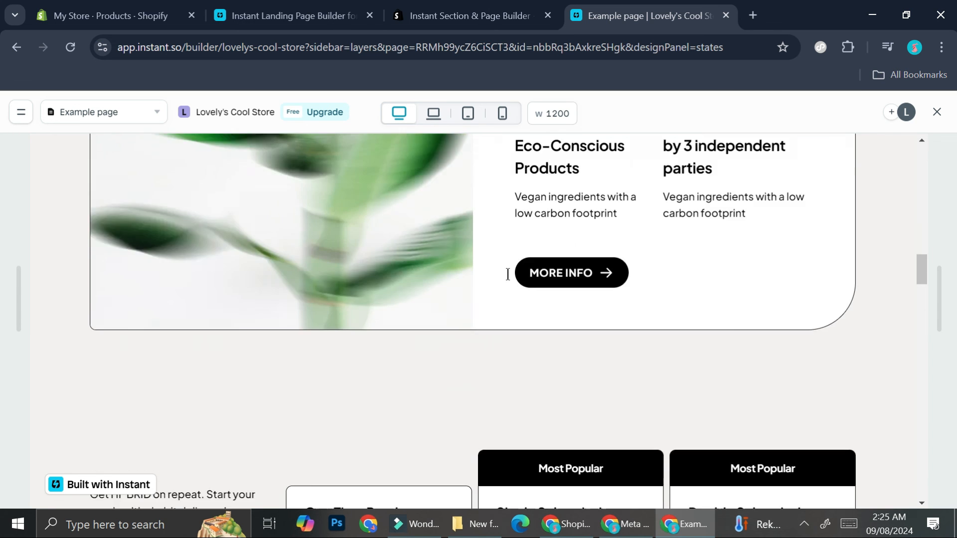
{"action": "scroll", "coordinate": [508, 273], "scroll_direction": "up", "scroll_amount": 6}
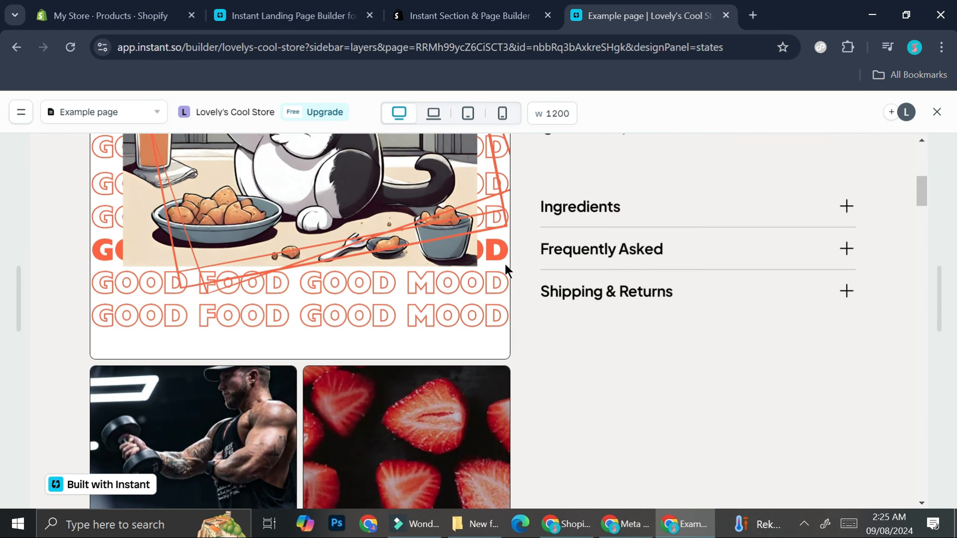
{"action": "scroll", "coordinate": [504, 263], "scroll_direction": "up", "scroll_amount": 2}
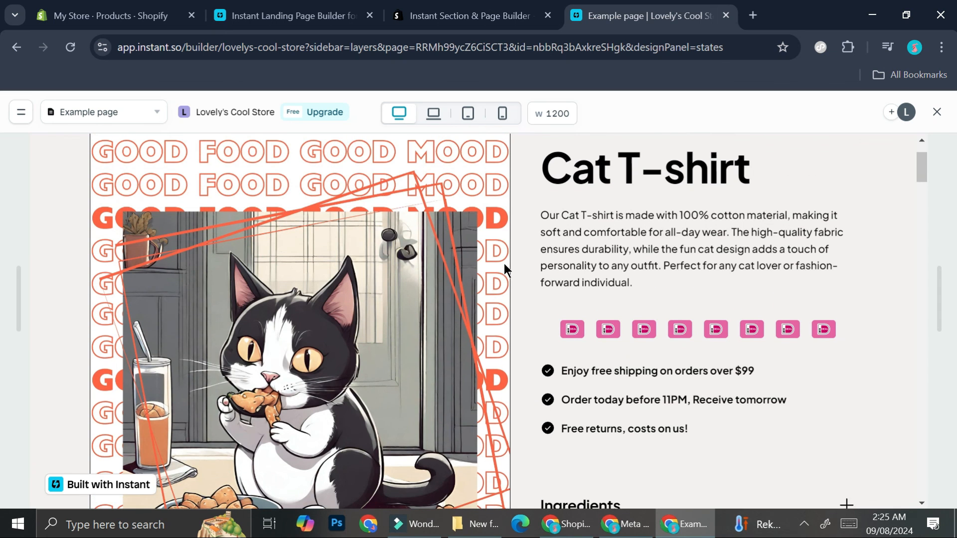